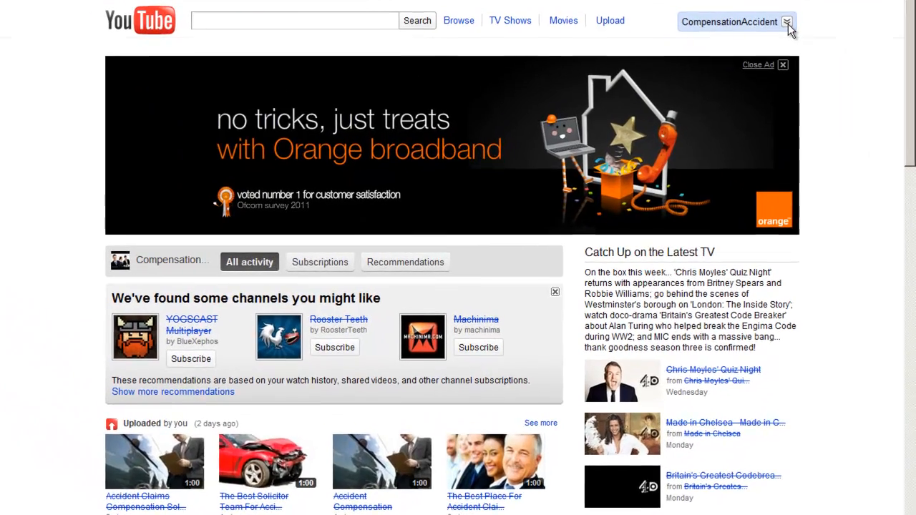
Open the signed-in account's own channel page.
click(744, 54)
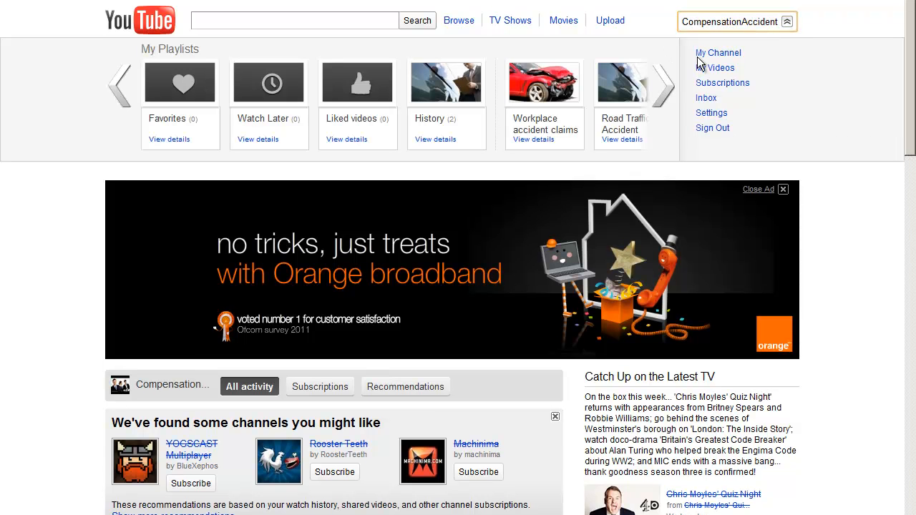
click(790, 25)
click(790, 24)
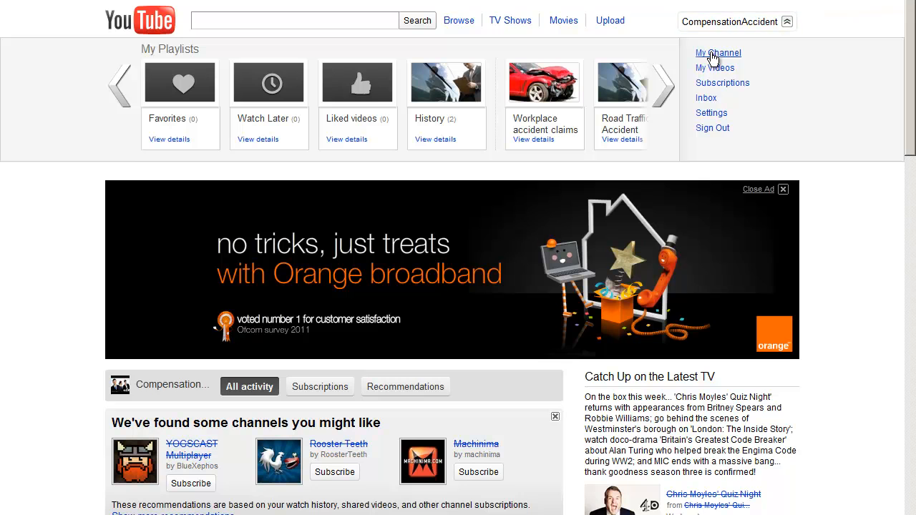
click(714, 54)
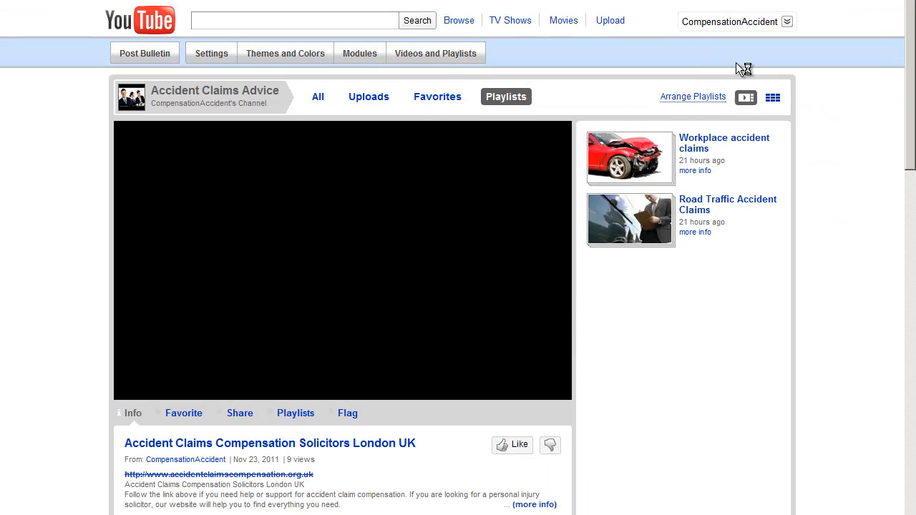
Look over the channel page's featured video, profile box, and Other Channels, Subscribers, Friends and Channel Comments modules.
scroll(866, 268, down, 7)
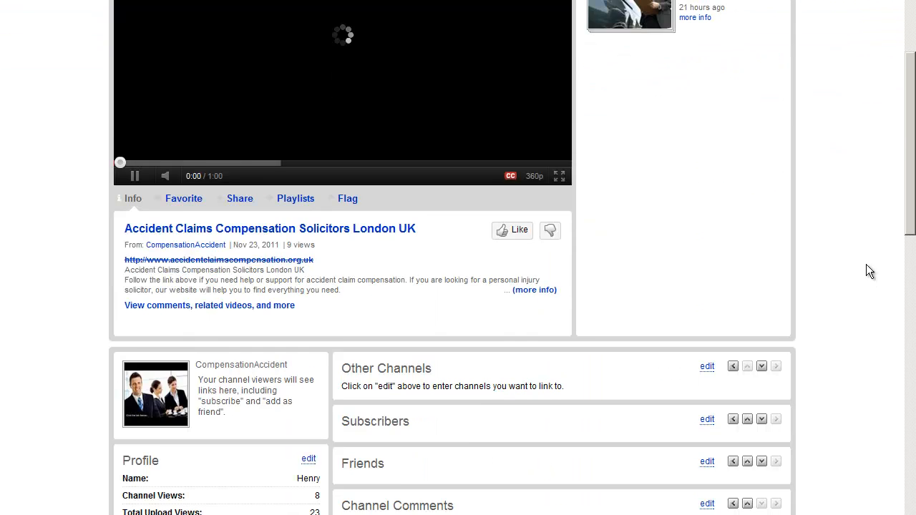
scroll(865, 270, down, 1)
scroll(267, 127, down, 5)
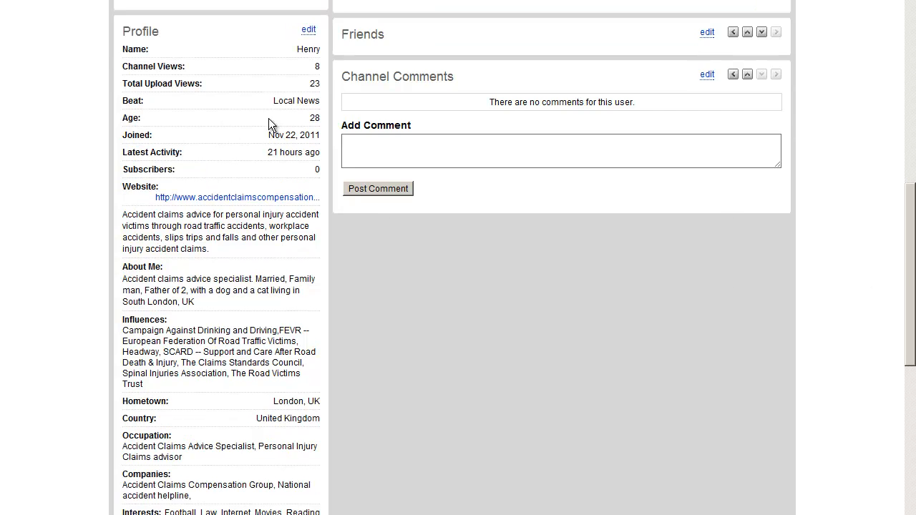
scroll(269, 125, up, 5)
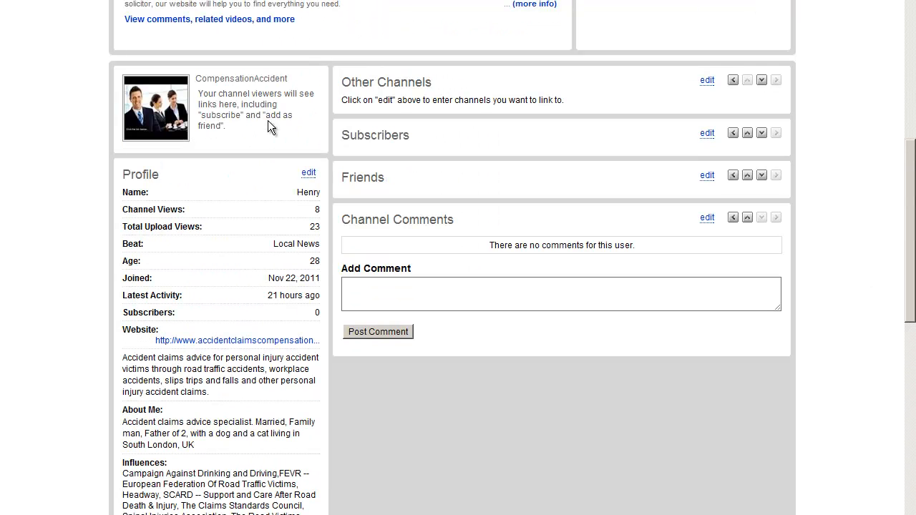
scroll(551, 272, up, 2)
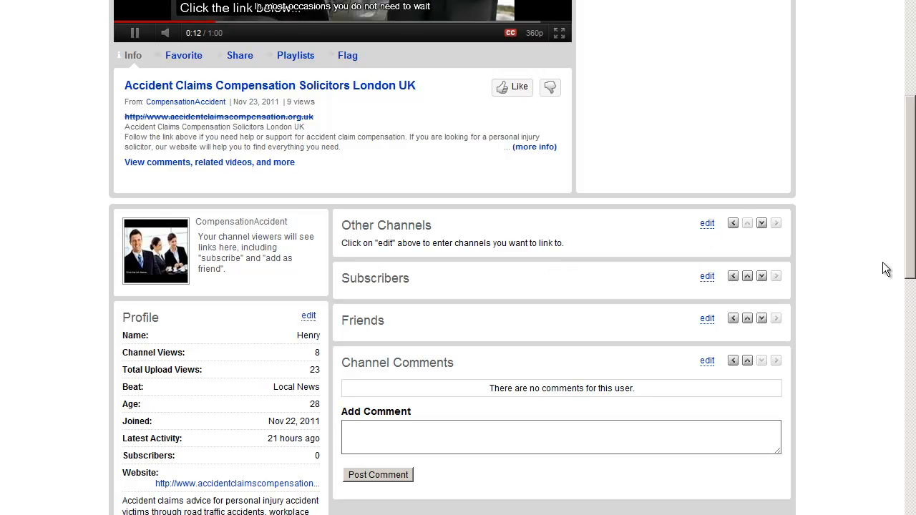
scroll(886, 268, down, 3)
scroll(882, 262, up, 4)
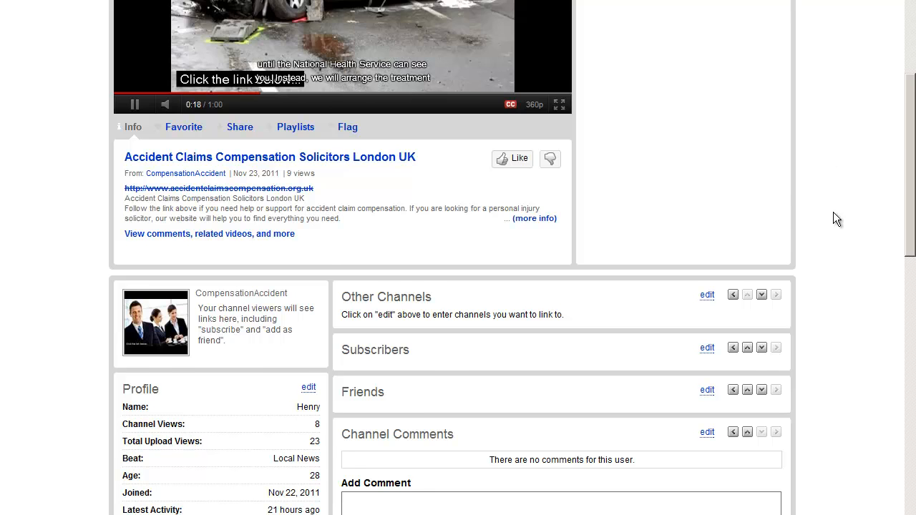
scroll(654, 136, down, 1)
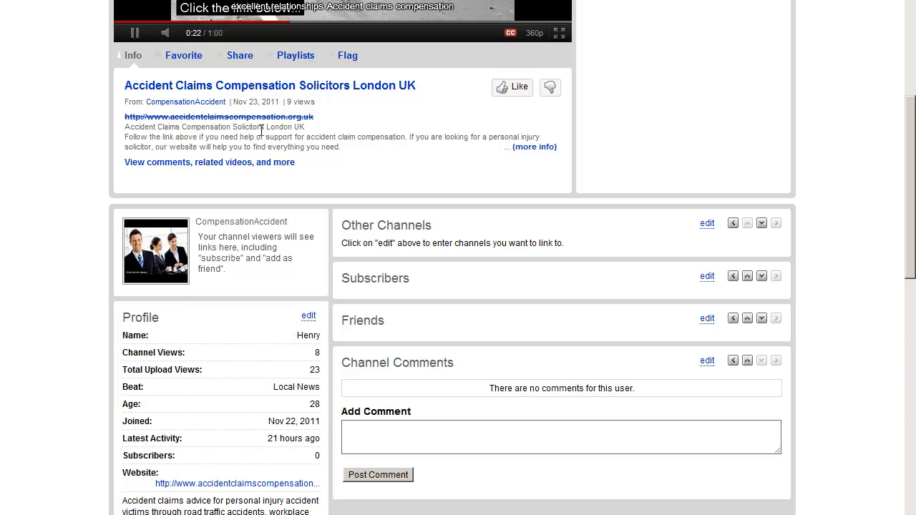
Examine the channel's profile details, including the website link, About Me, occupation and interests, and the Recent Activity module.
scroll(425, 176, down, 4)
scroll(423, 170, down, 2)
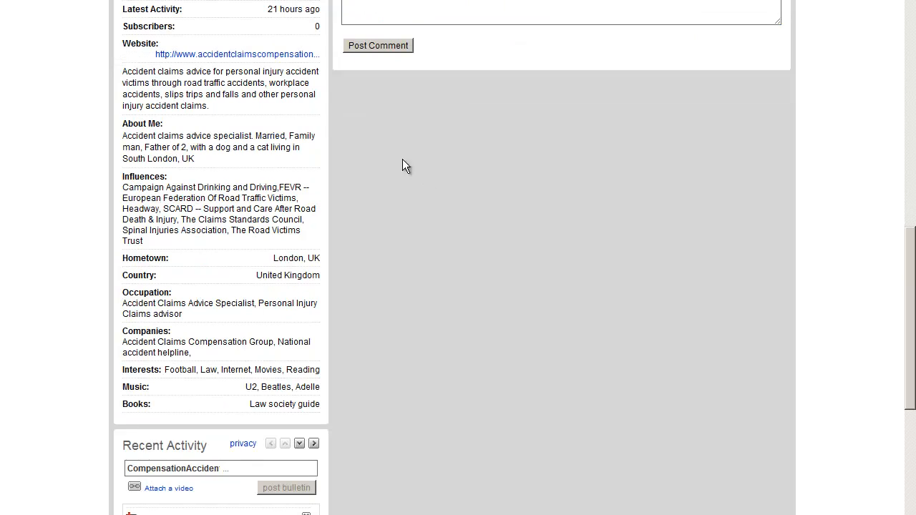
drag(151, 55, 275, 55)
click(280, 95)
scroll(280, 105, up, 6)
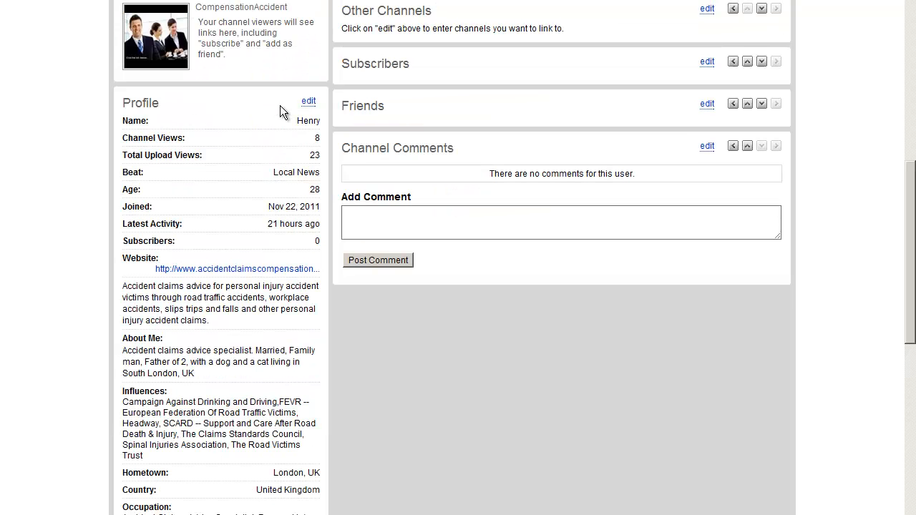
scroll(221, 453, down, 4)
scroll(220, 453, down, 3)
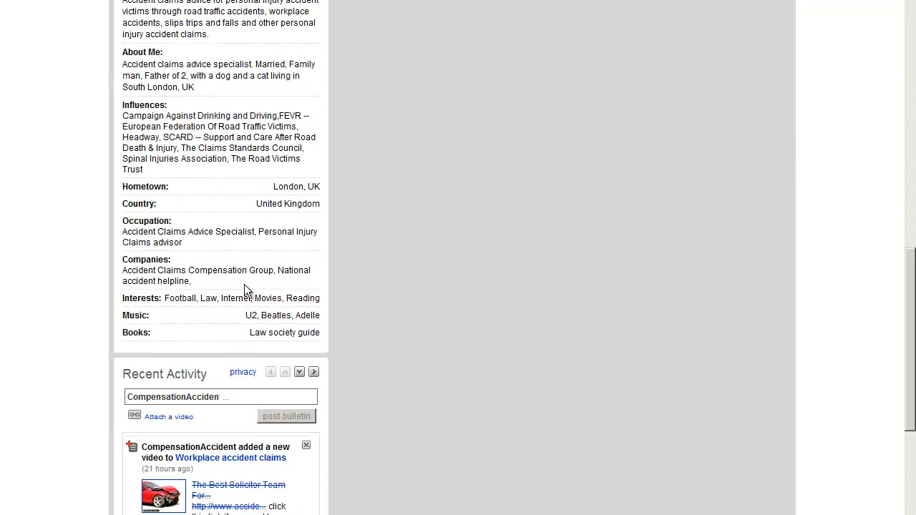
scroll(244, 285, up, 10)
scroll(244, 274, down, 5)
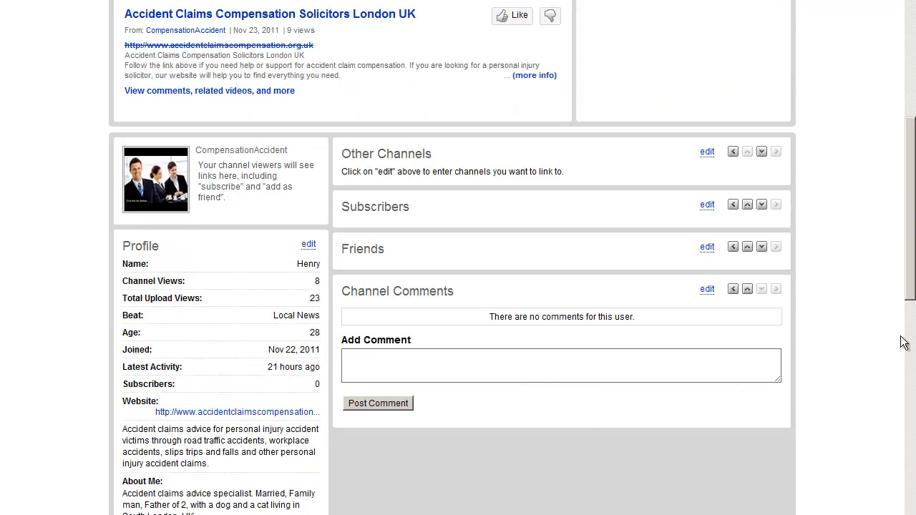
scroll(891, 351, down, 5)
scroll(887, 354, down, 4)
scroll(887, 354, up, 2)
scroll(888, 355, down, 5)
Pause the featured video on the channel page.
scroll(888, 355, up, 10)
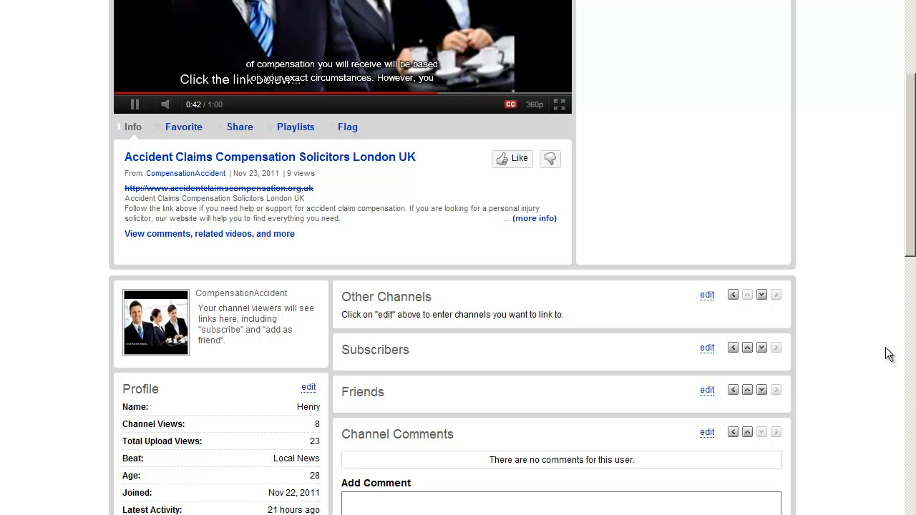
scroll(894, 178, up, 4)
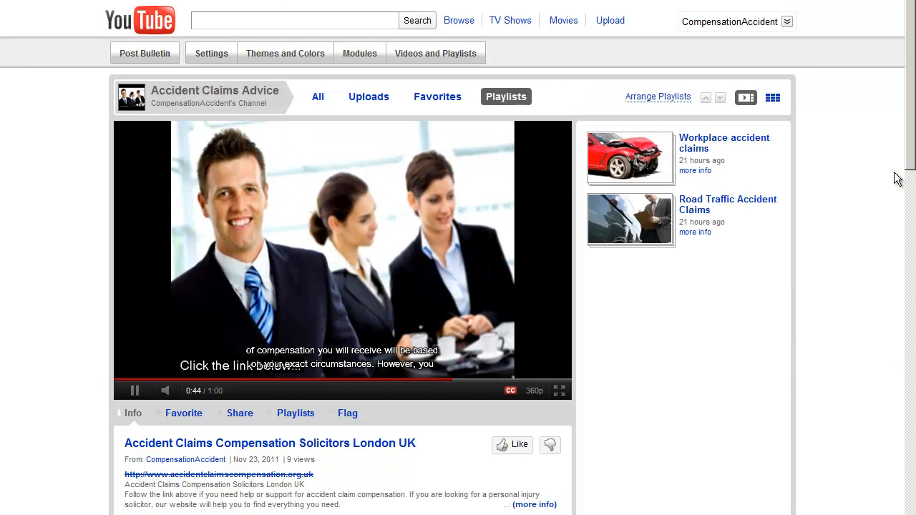
scroll(875, 194, down, 2)
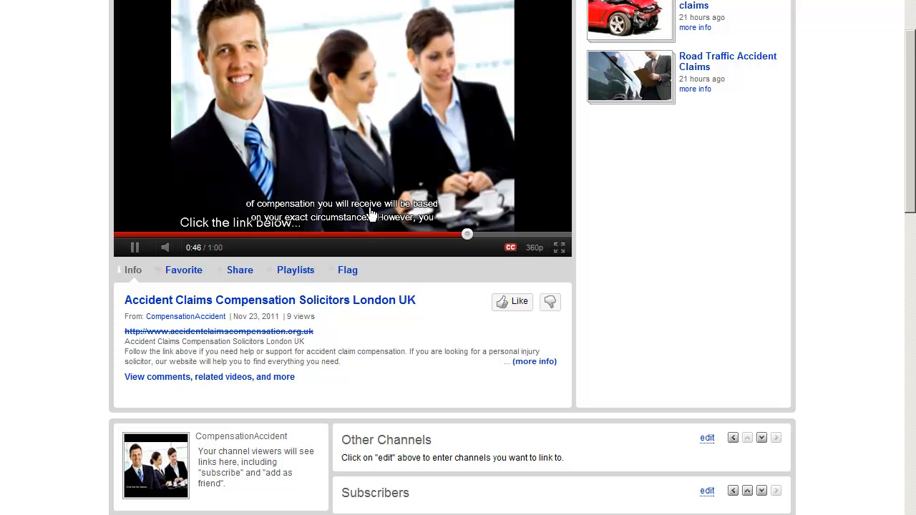
click(135, 250)
Open the channel's bulletin form and inspect its message and optional video URL fields without posting anything.
drag(912, 189, 914, 143)
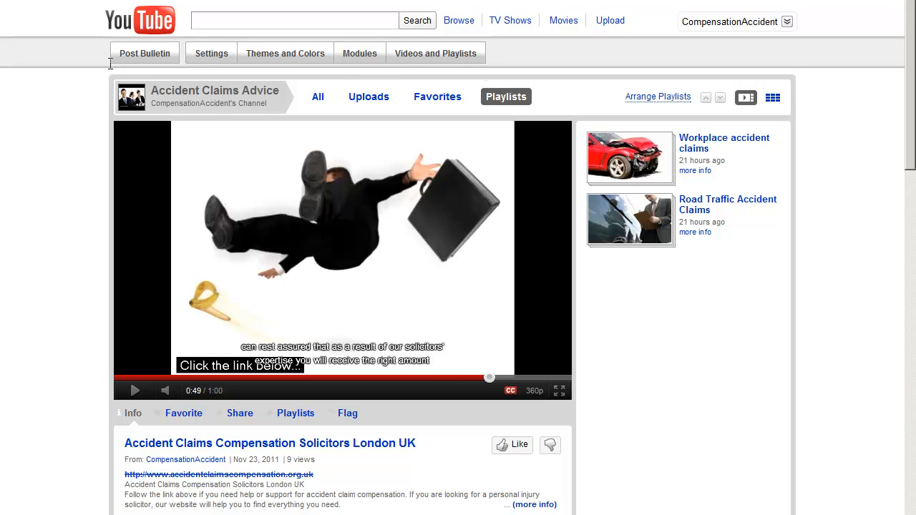
click(154, 57)
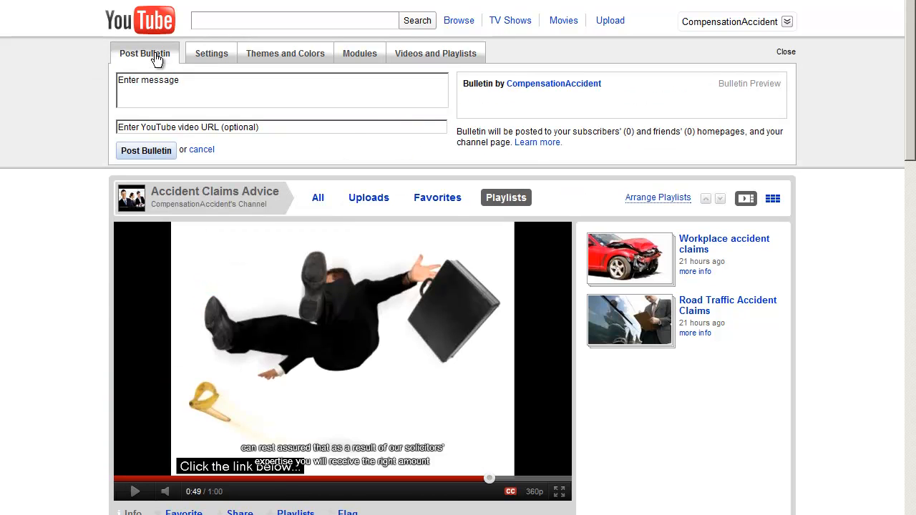
click(339, 101)
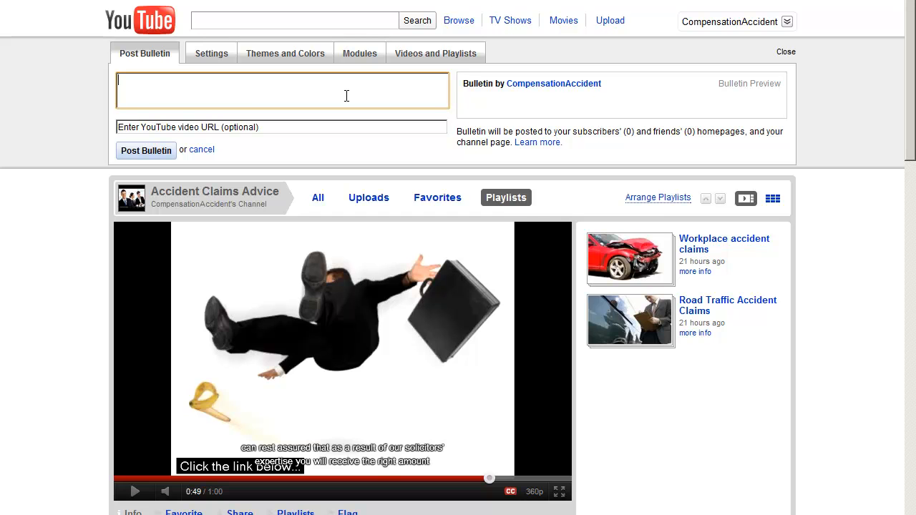
click(309, 128)
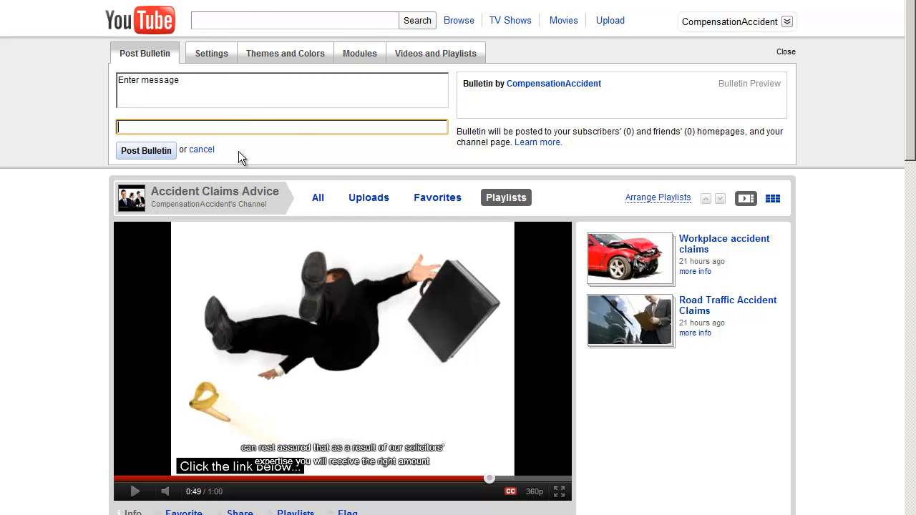
click(250, 92)
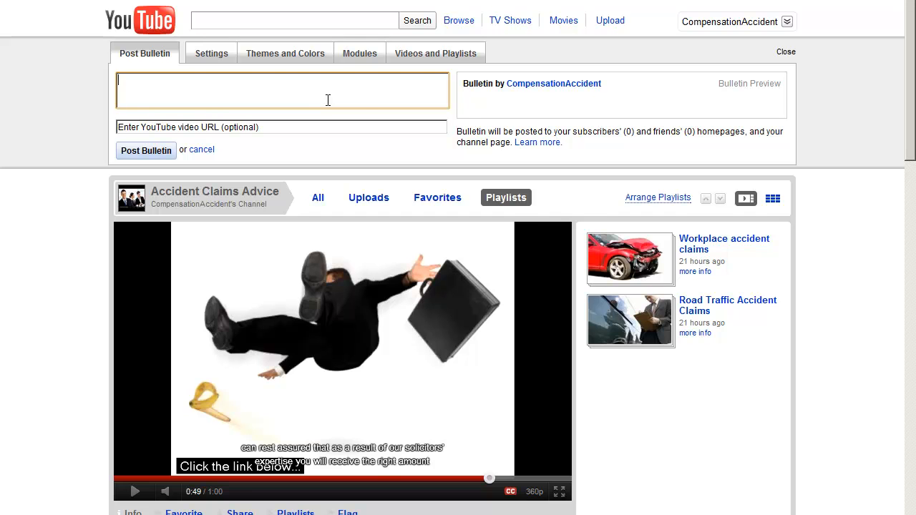
click(401, 122)
click(361, 121)
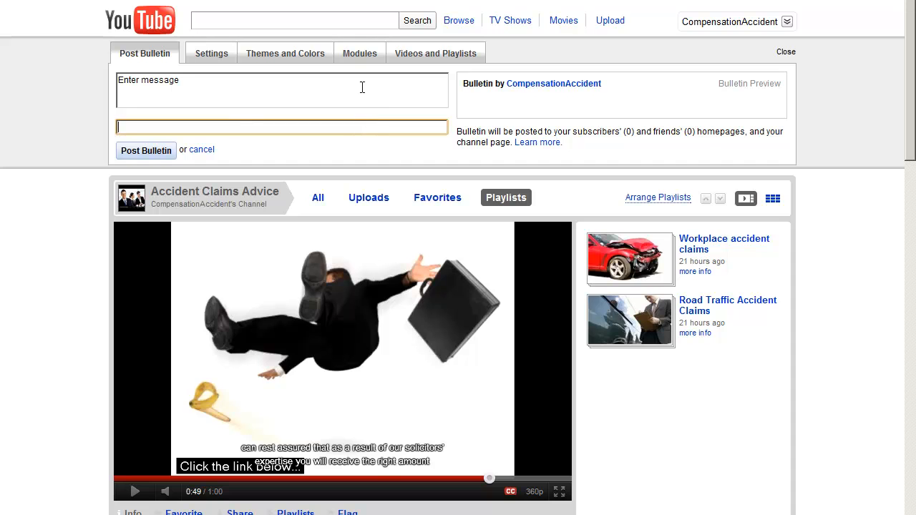
Open the channel settings and highlight the channel title.
click(207, 53)
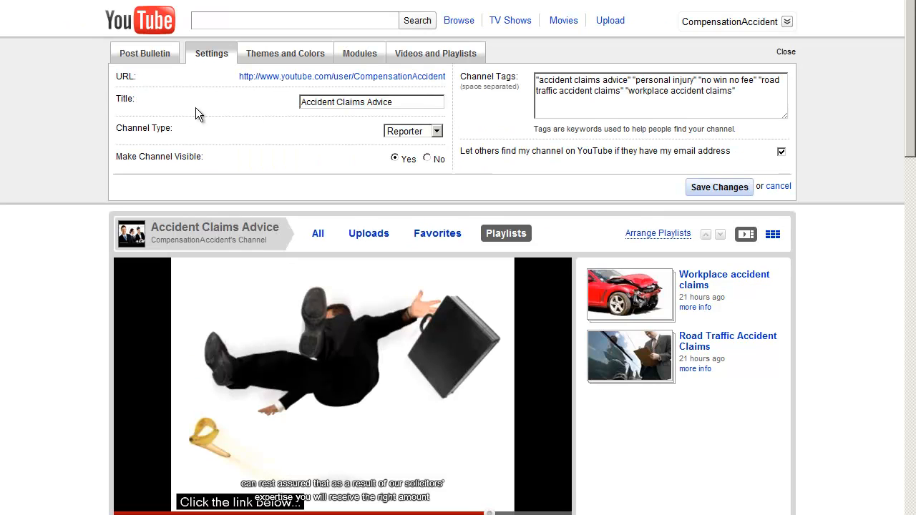
drag(398, 102, 274, 105)
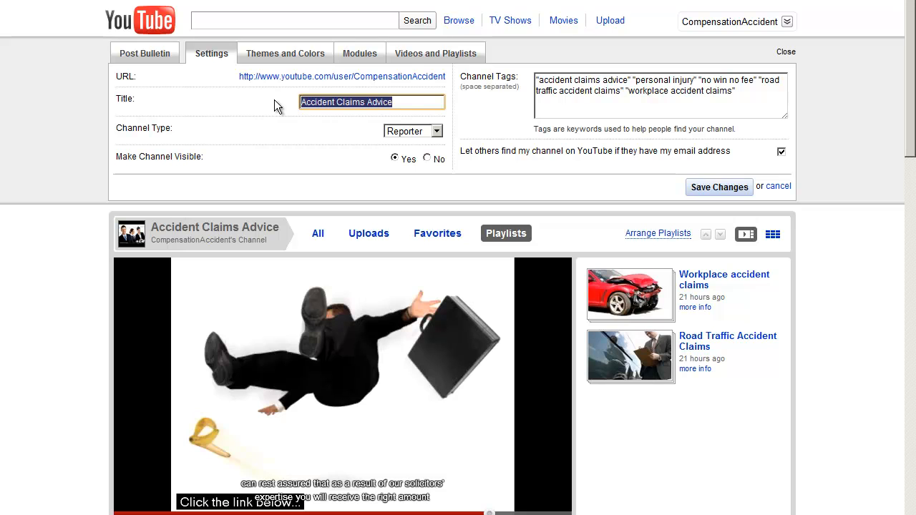
click(425, 103)
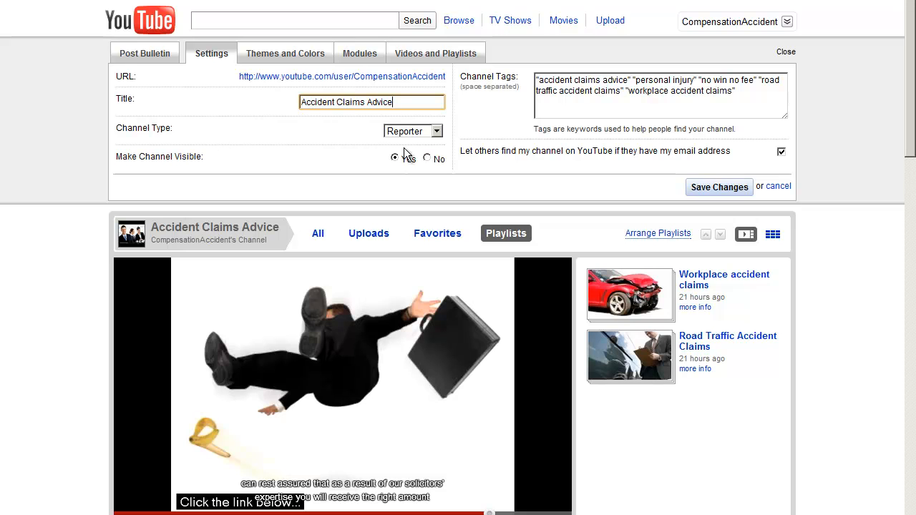
Review the available channel types, leaving Reporter selected.
click(437, 132)
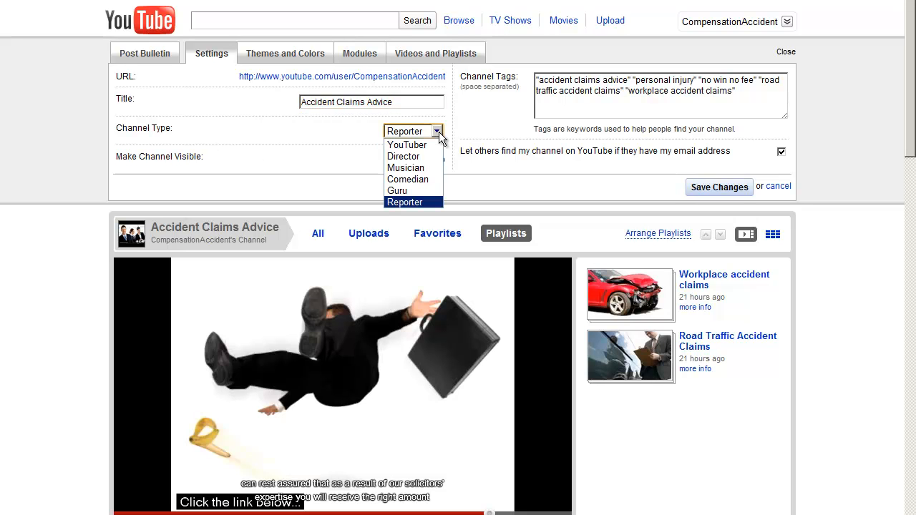
click(407, 203)
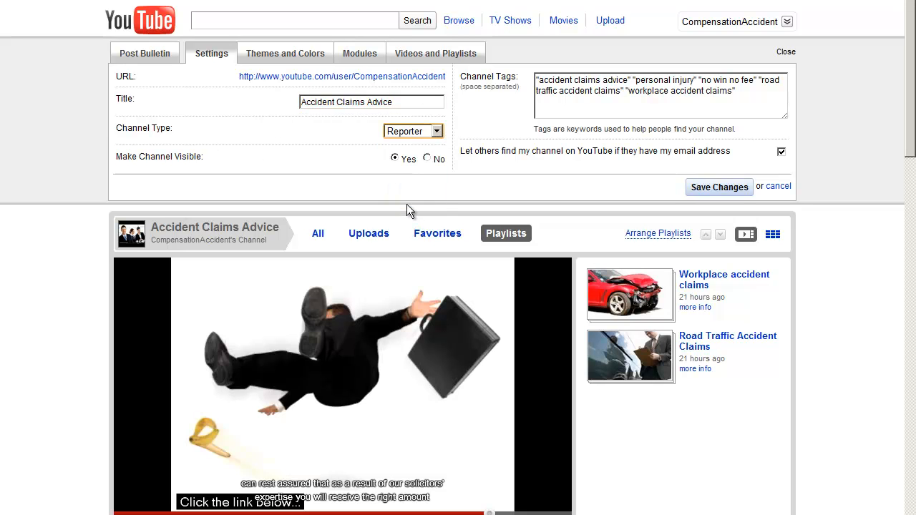
click(437, 132)
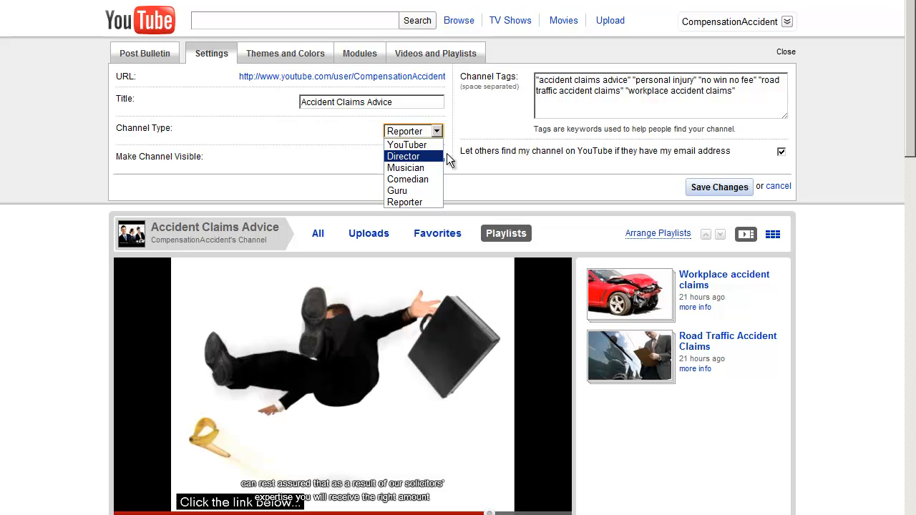
click(470, 182)
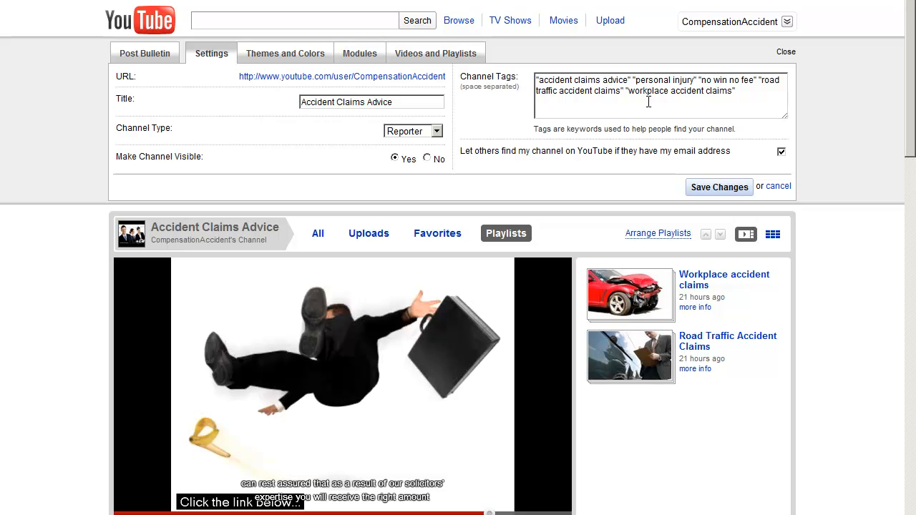
Highlight the "accident claims advice" tag together with its quotation marks in the channel tags.
click(632, 79)
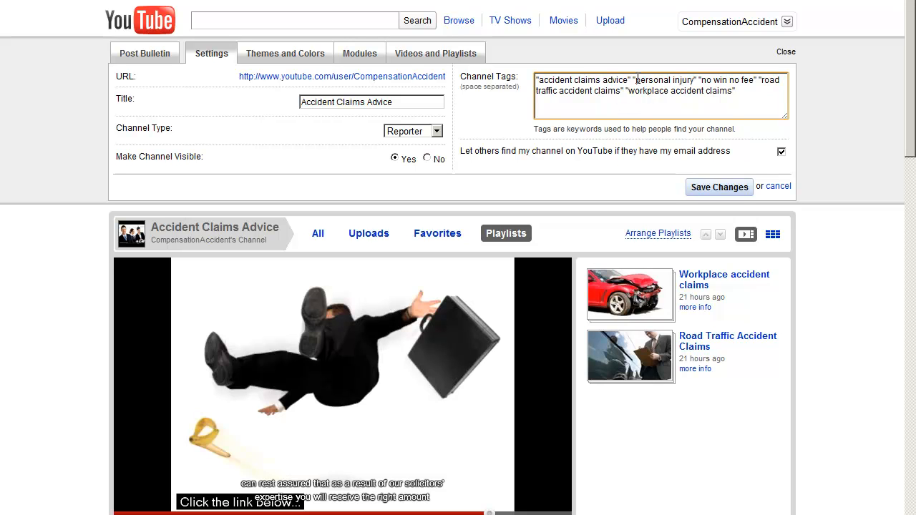
drag(632, 79, 523, 81)
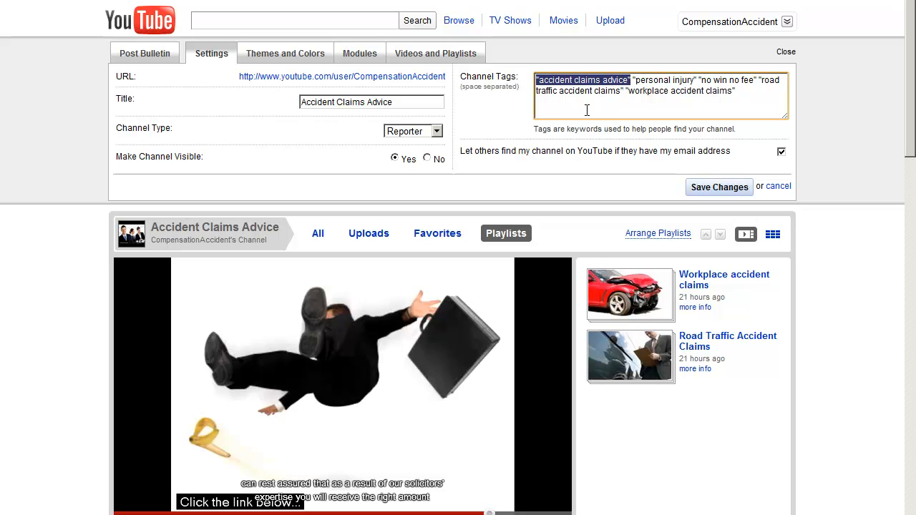
Delete and retype the opening quotation mark of the "workplace accident claims" channel tag.
click(626, 113)
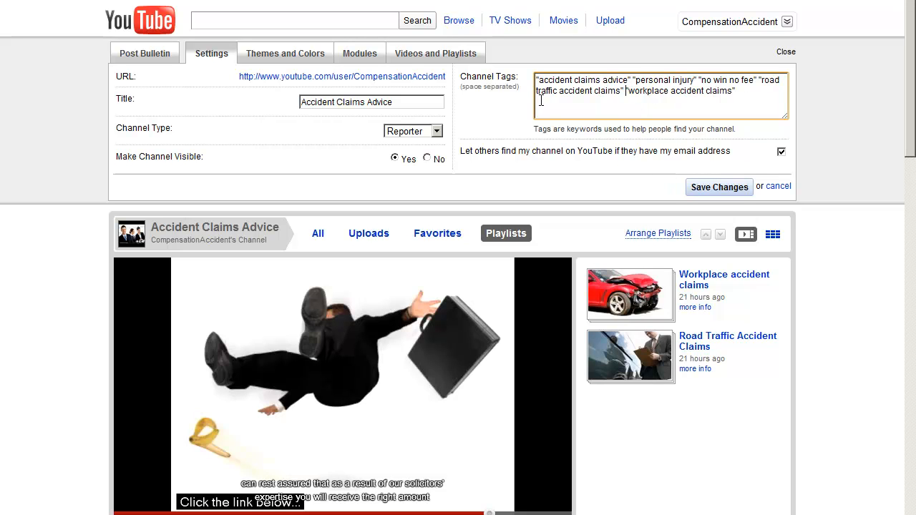
key(BackSpace)
text(")
Highlight the words accident claims advice inside their quotation marks in the channel tags, and clear the selection.
drag(628, 80, 538, 81)
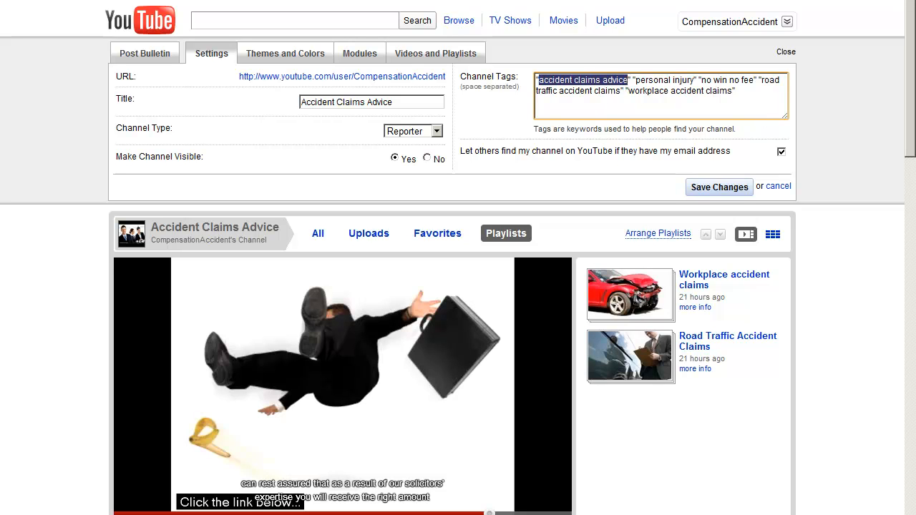
click(674, 105)
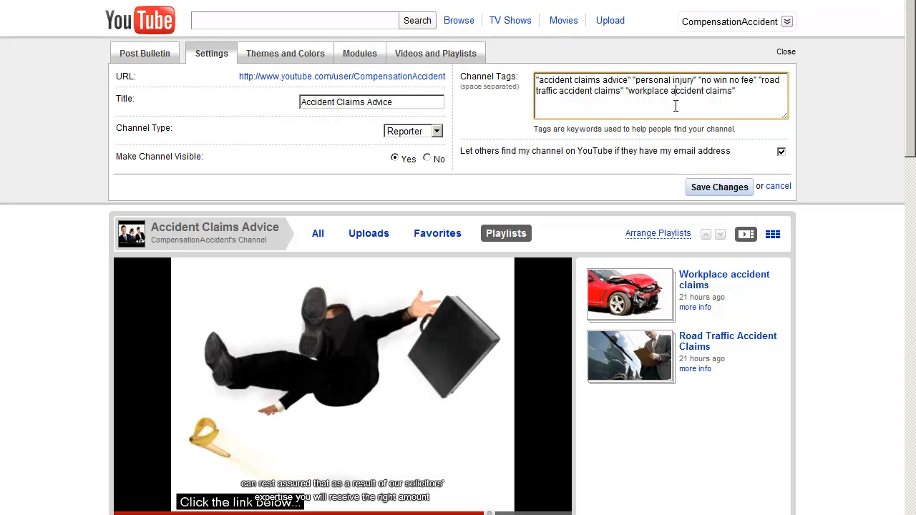
double_click(620, 81)
drag(593, 80, 542, 81)
click(627, 110)
scroll(639, 115, down, 1)
scroll(638, 115, up, 1)
scroll(630, 143, down, 2)
scroll(630, 143, up, 2)
scroll(621, 172, down, 2)
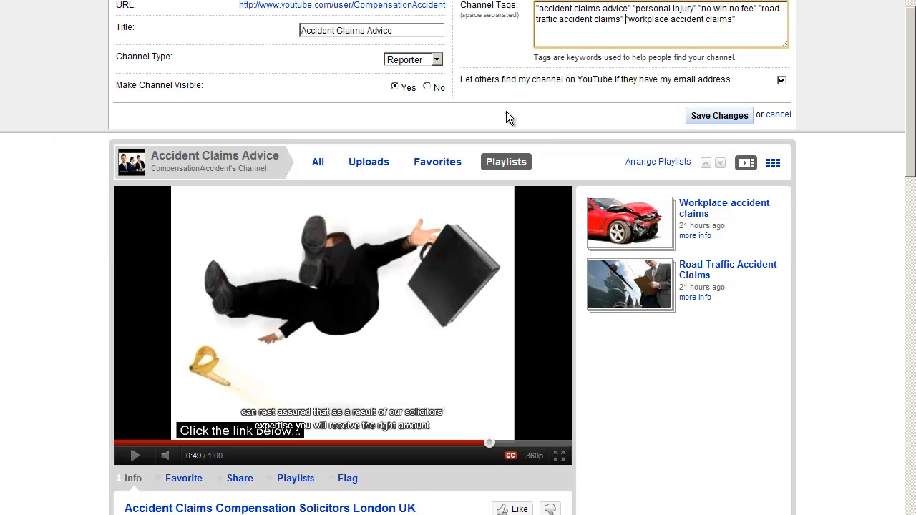
Save the channel settings and reopen them to check the title, channel type and tags.
scroll(523, 111, up, 2)
scroll(524, 111, down, 2)
scroll(523, 112, up, 2)
scroll(537, 141, down, 10)
scroll(544, 153, up, 10)
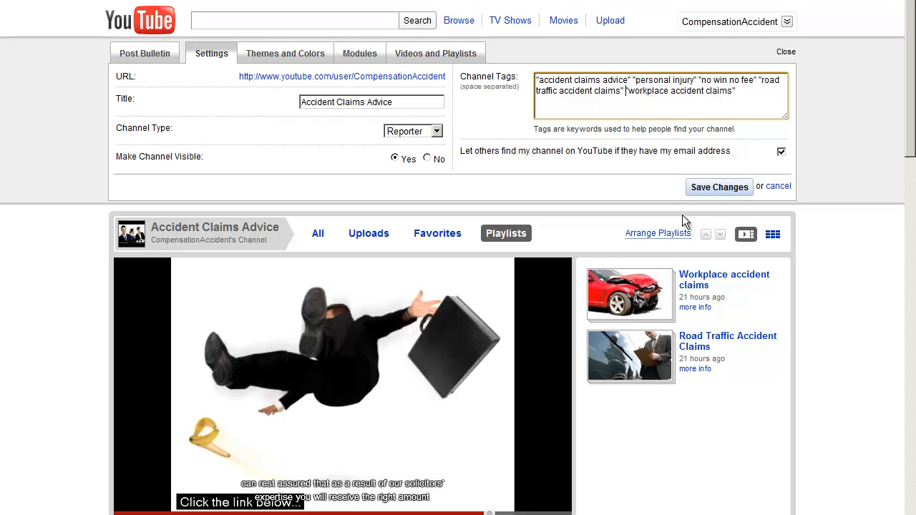
click(717, 185)
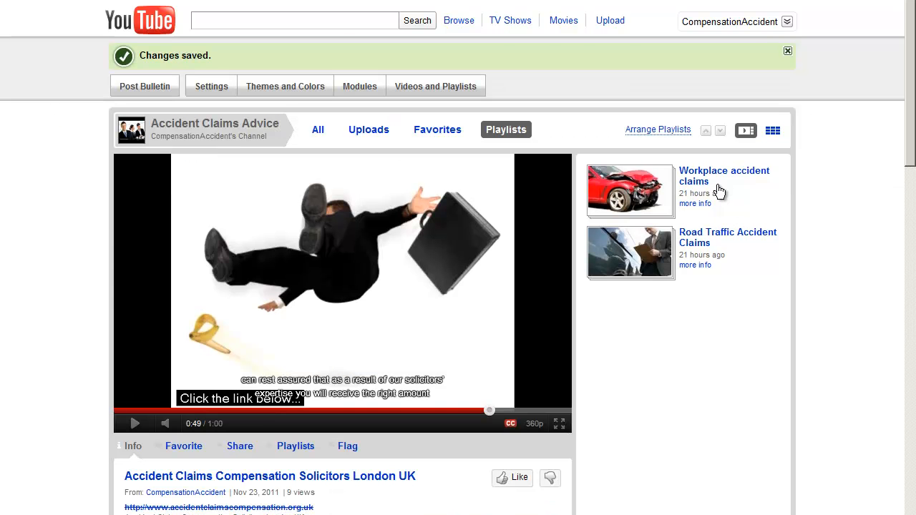
click(207, 89)
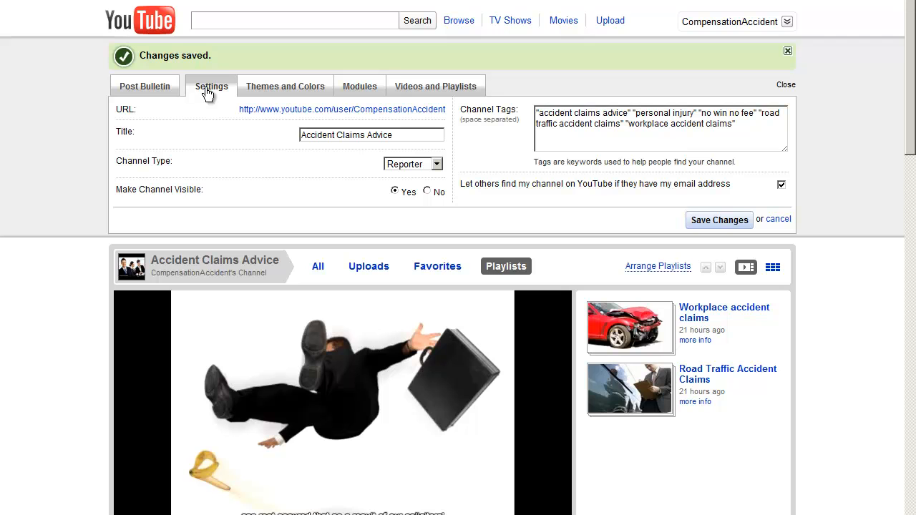
Preview the Red, Blue, Sunlight and Forest channel themes, and select the Clean theme again.
click(289, 90)
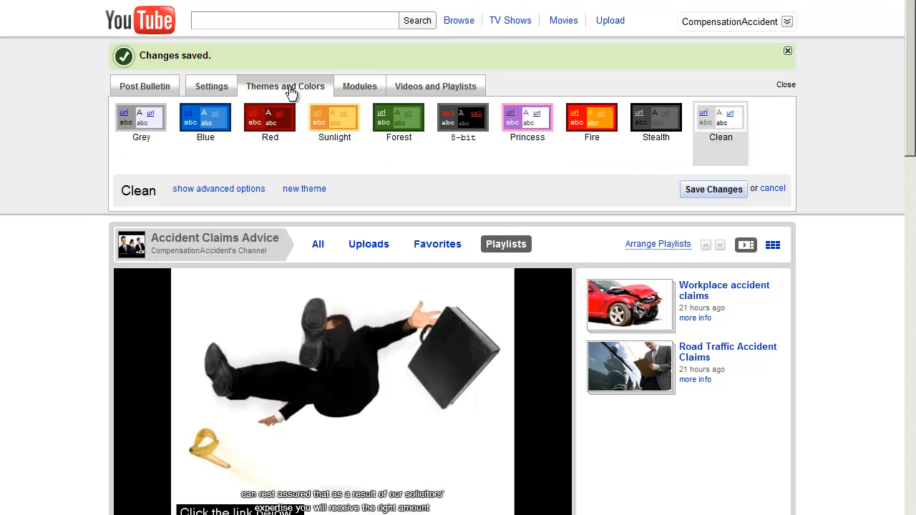
click(268, 119)
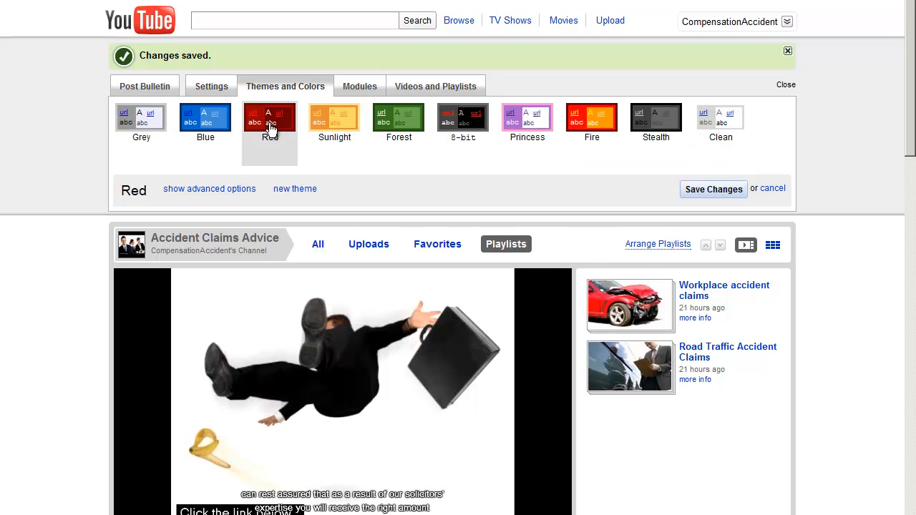
click(199, 122)
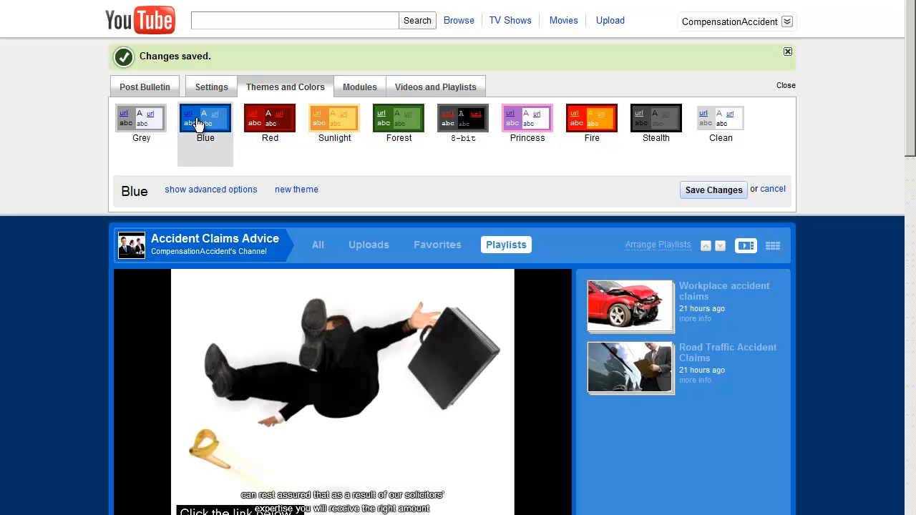
click(332, 125)
click(385, 119)
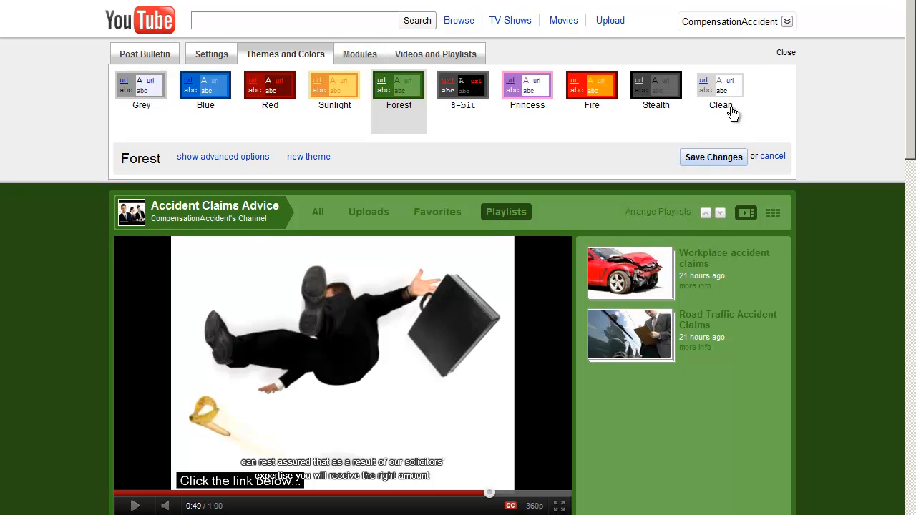
click(731, 91)
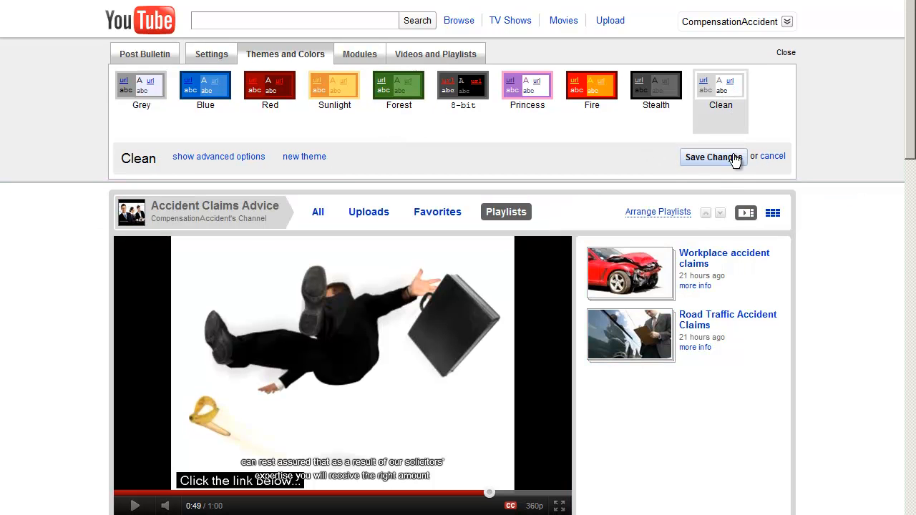
Open the channel's module options, discarding the unsaved theme changes, and review the available modules.
click(362, 57)
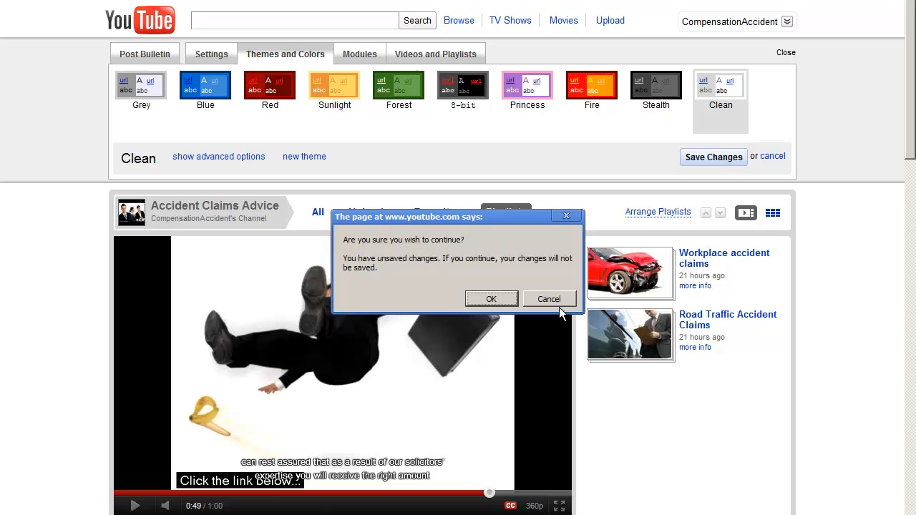
click(494, 298)
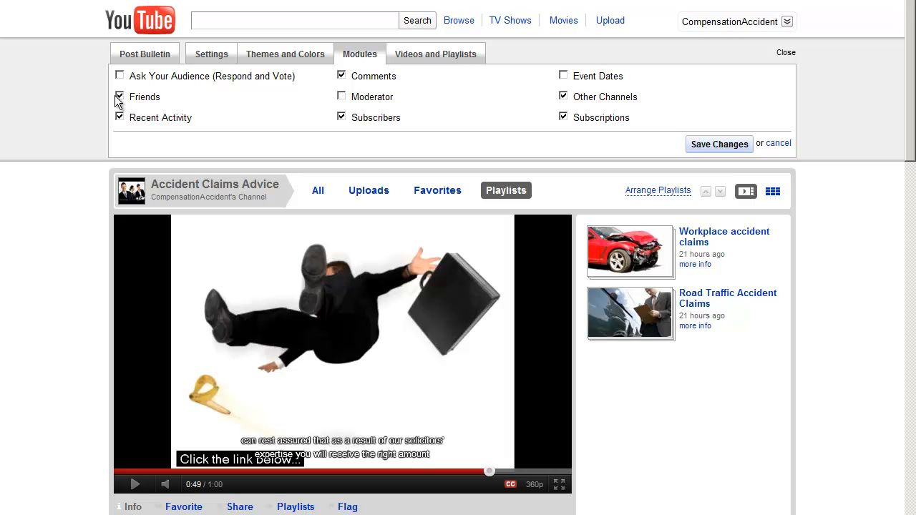
scroll(258, 118, down, 1)
scroll(259, 119, up, 1)
Examine the videos and playlists options for displayed content, featured layout, content set, featured video and playlists.
click(445, 62)
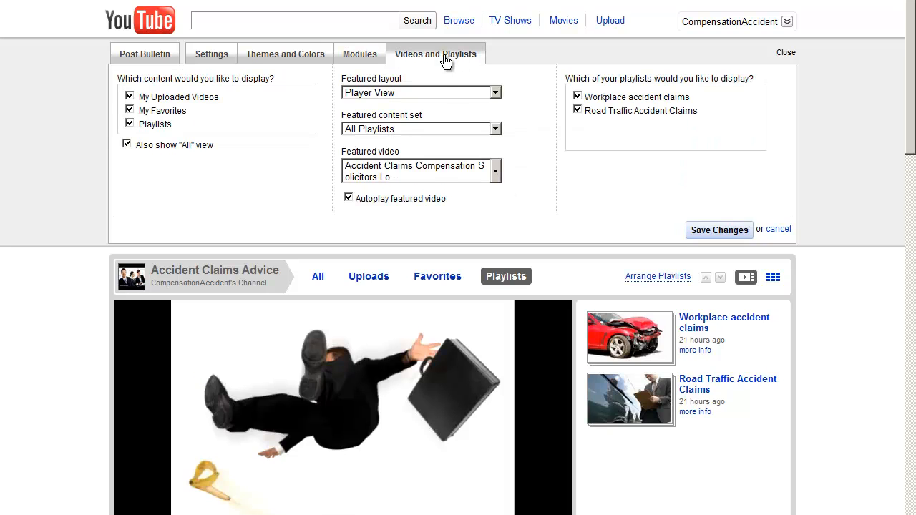
scroll(542, 159, down, 1)
scroll(533, 101, up, 1)
scroll(545, 123, down, 1)
scroll(545, 123, up, 1)
scroll(564, 162, down, 2)
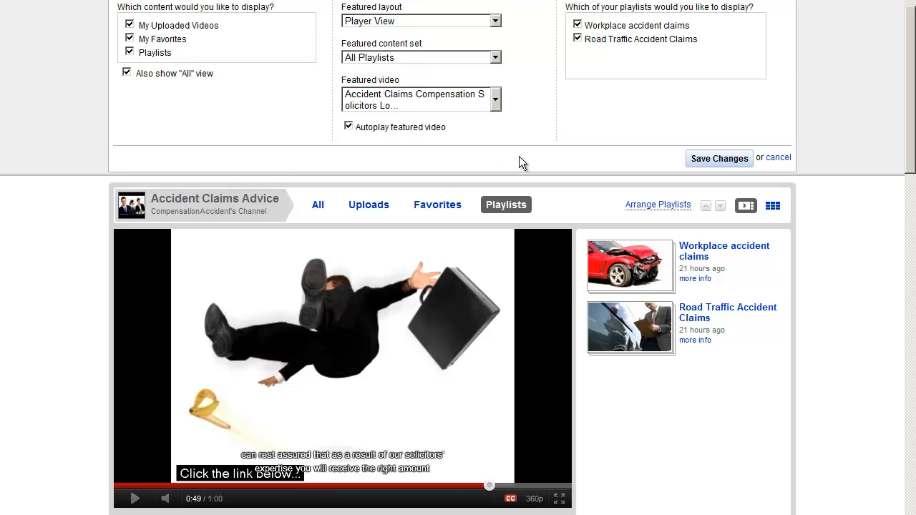
scroll(519, 156, up, 2)
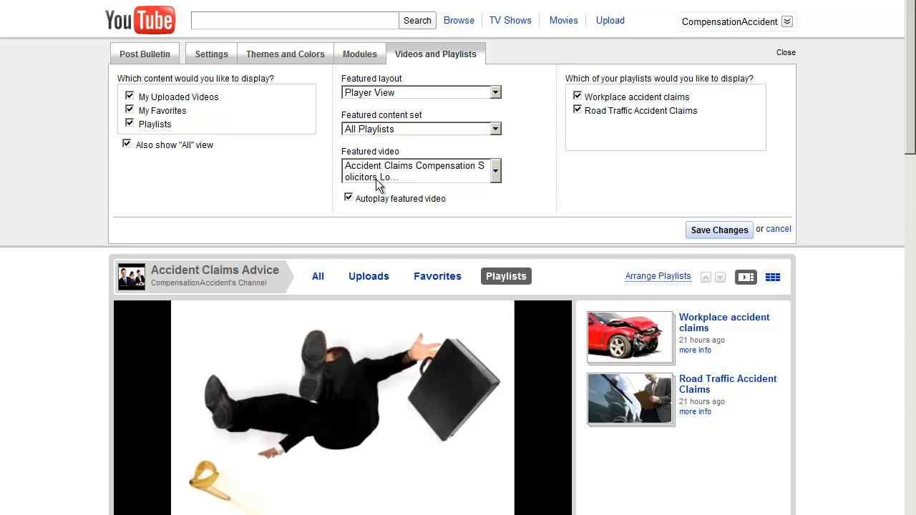
scroll(379, 185, down, 2)
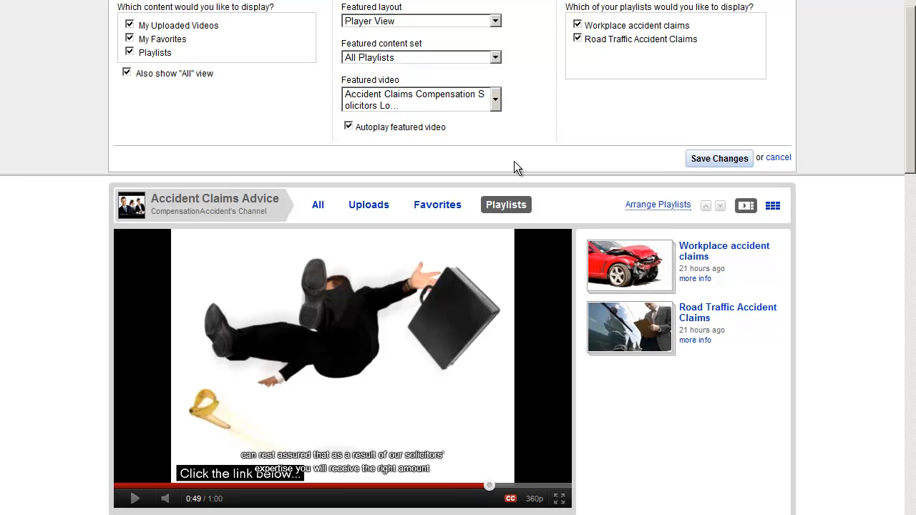
scroll(515, 161, down, 1)
scroll(514, 161, up, 2)
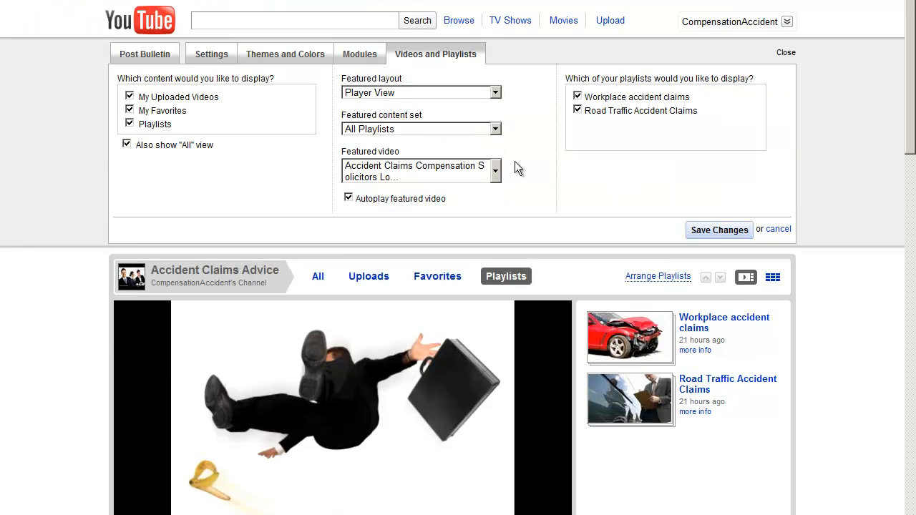
Save the channel's videos and playlists display options.
scroll(276, 188, down, 1)
scroll(277, 188, up, 1)
scroll(544, 115, down, 1)
scroll(544, 114, up, 1)
click(710, 231)
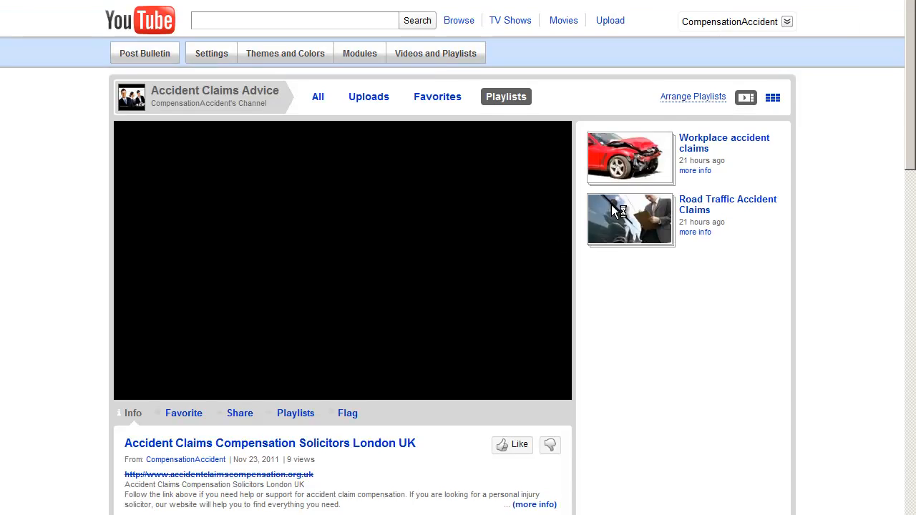
Open the channel's Profile section for editing.
scroll(511, 217, down, 4)
scroll(512, 217, down, 4)
scroll(510, 219, up, 1)
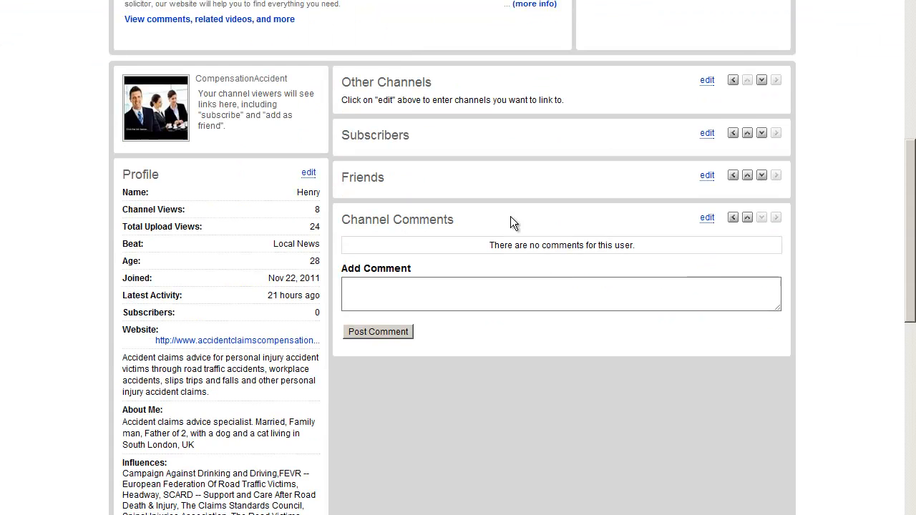
scroll(511, 219, down, 1)
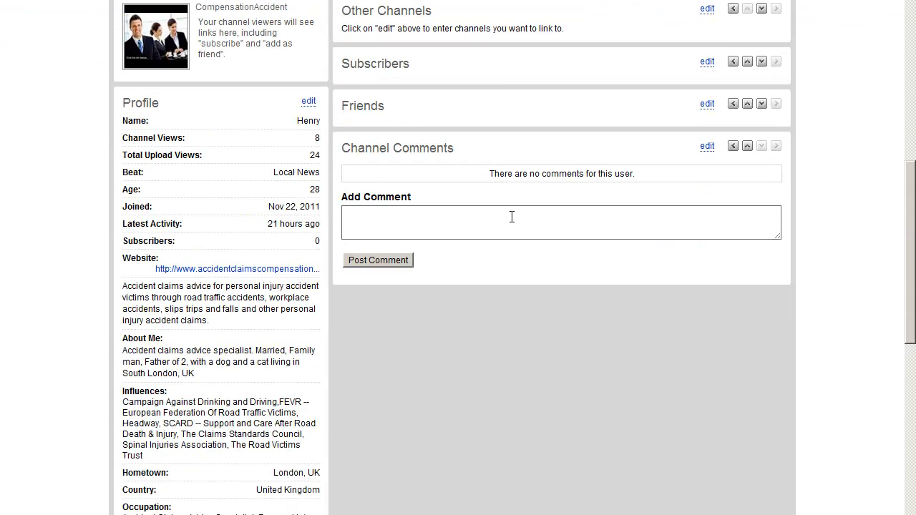
click(306, 101)
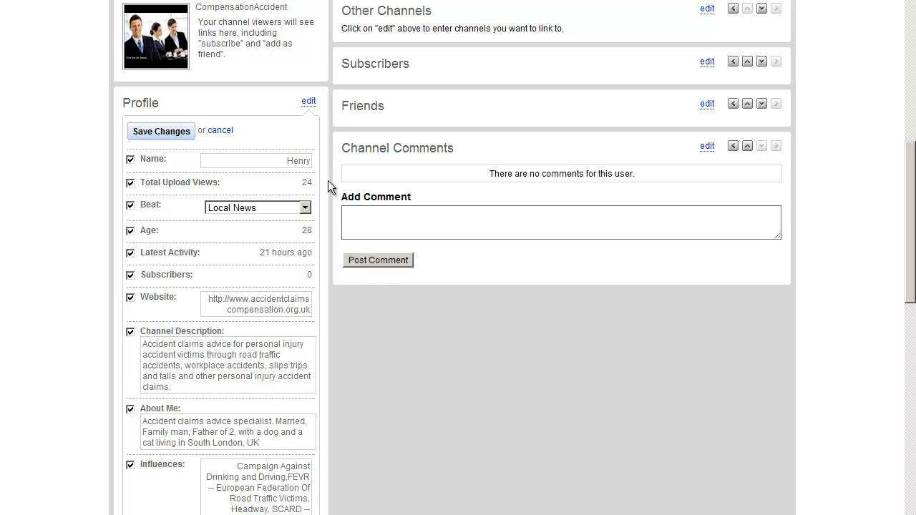
scroll(327, 180, down, 2)
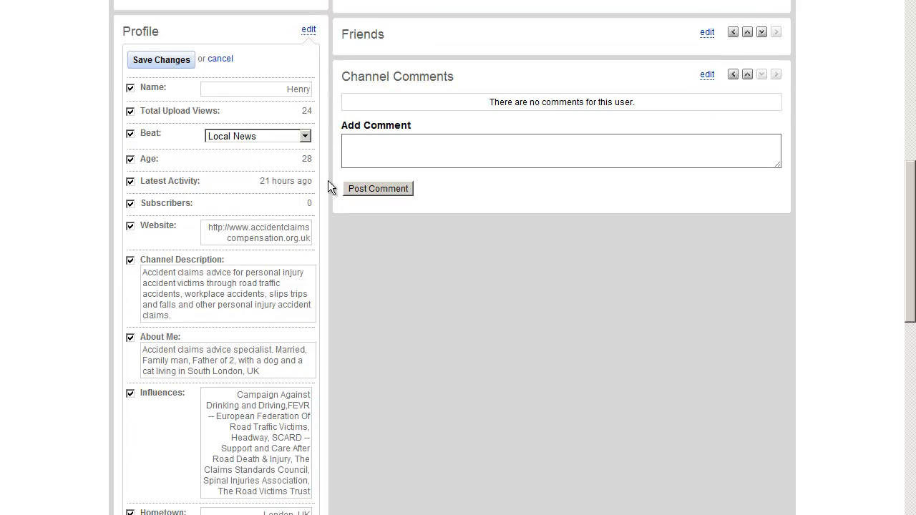
Highlight the text of the profile's Name field, and leave the field without editing it.
double_click(310, 89)
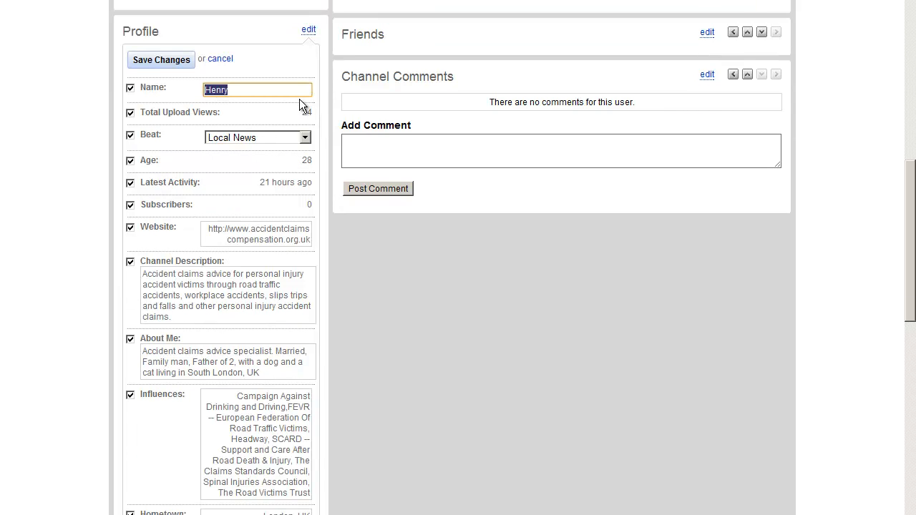
click(295, 90)
click(294, 76)
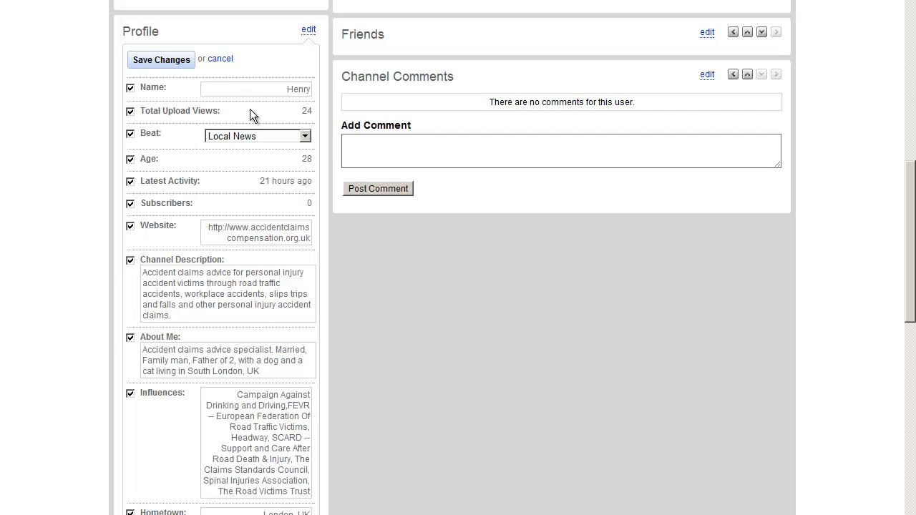
drag(286, 89, 311, 88)
click(317, 92)
Review the profile's Beat options, keeping Local News selected.
scroll(298, 189, down, 2)
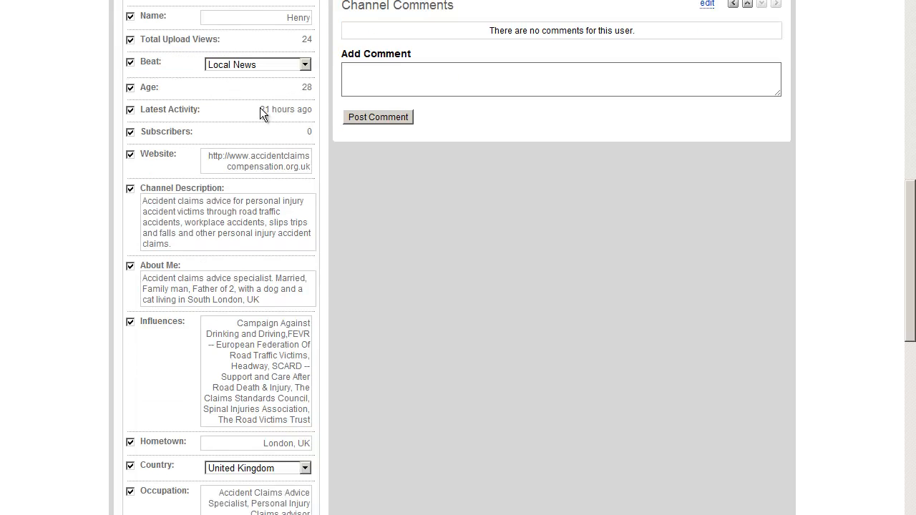
click(303, 63)
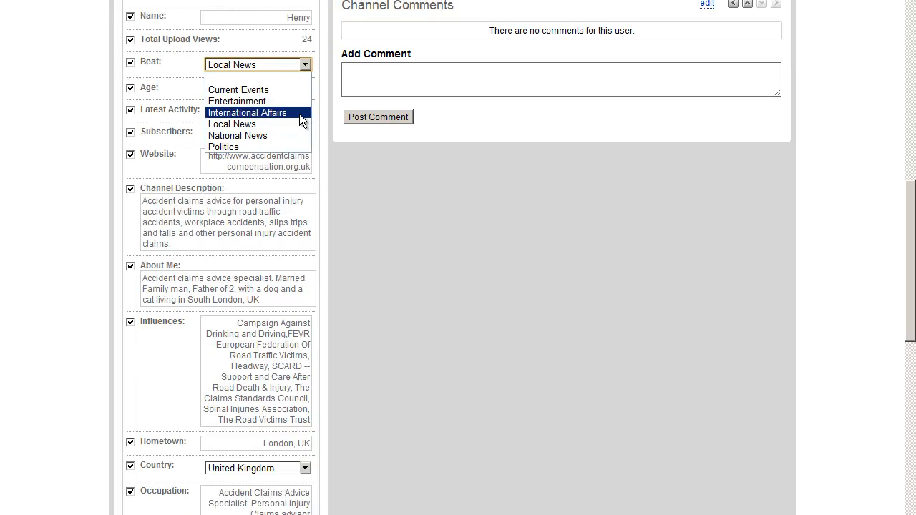
click(261, 124)
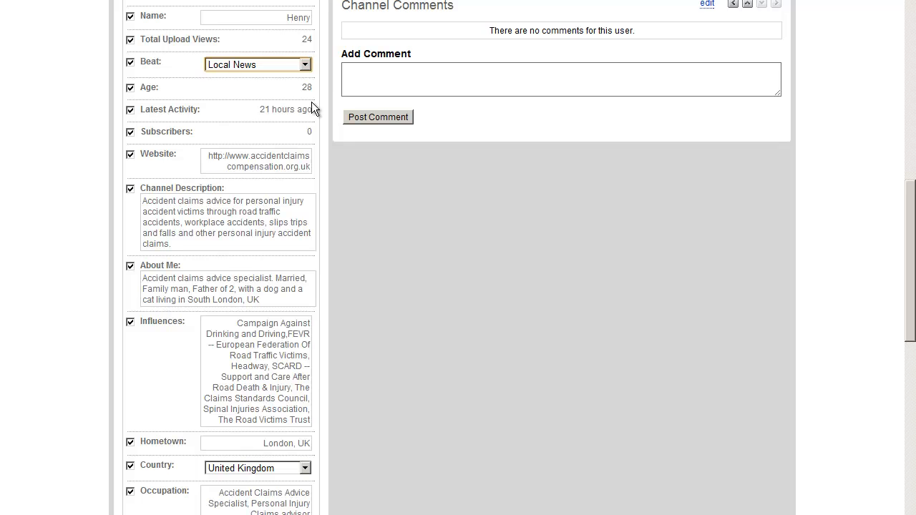
Look over the profile fields, highlight the Subscribers value, and clear the selection.
scroll(312, 103, down, 2)
scroll(311, 101, down, 2)
scroll(311, 102, up, 4)
drag(304, 133, 311, 134)
click(317, 134)
Highlight the web address in the profile's Website field, and leave the field without editing it.
scroll(322, 143, down, 2)
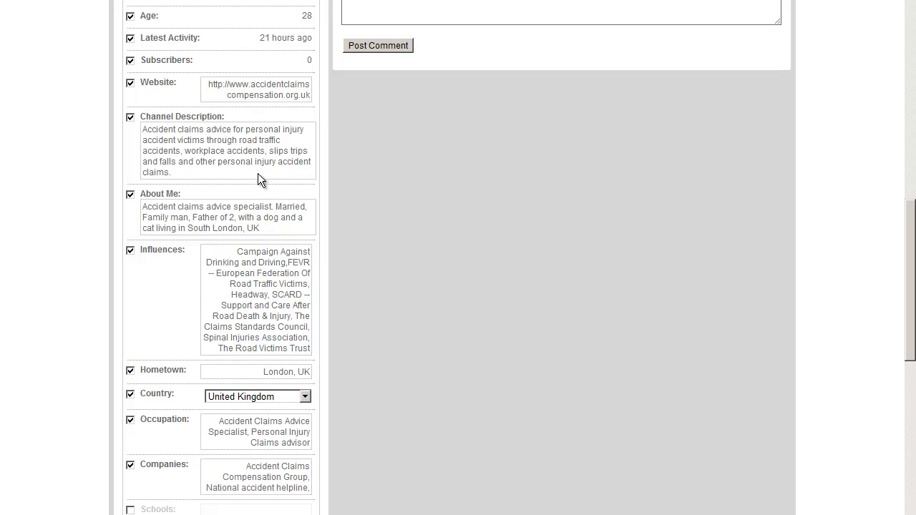
click(208, 82)
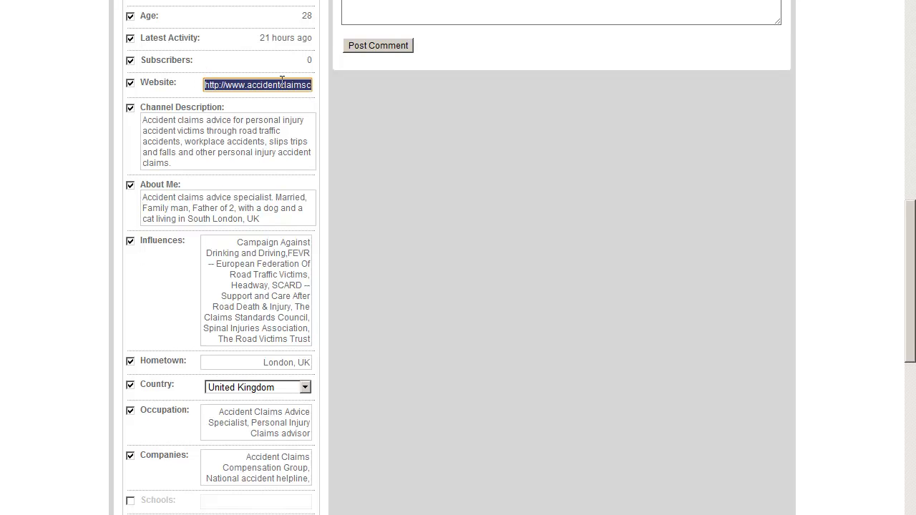
mouse_move(305, 83)
mouse_down()
mouse_move(335, 84)
mouse_move(313, 85)
mouse_up()
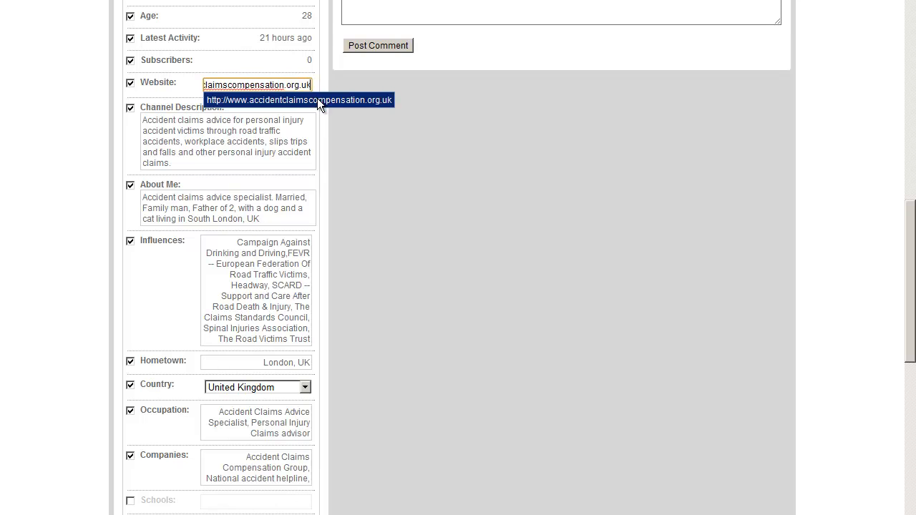
click(319, 80)
Read through the whole text of the profile's Channel Description field, and leave it without editing.
scroll(325, 161, down, 2)
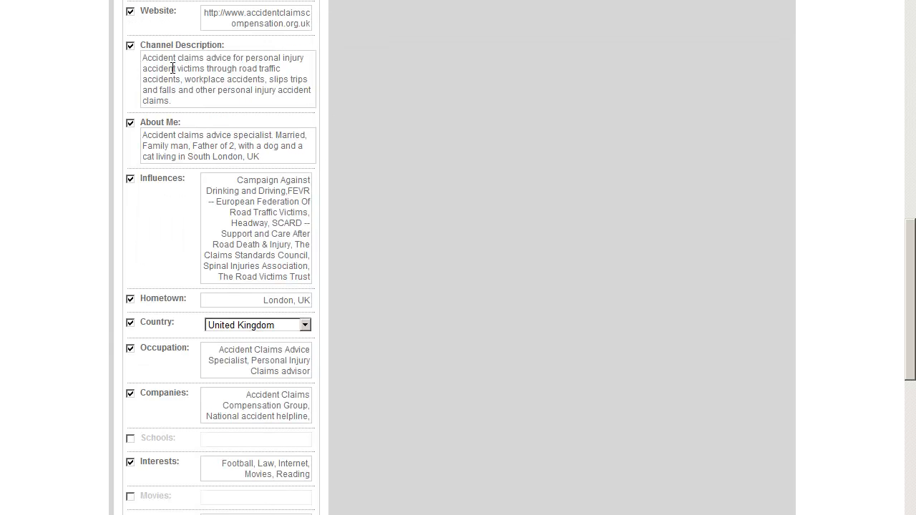
drag(154, 57, 272, 67)
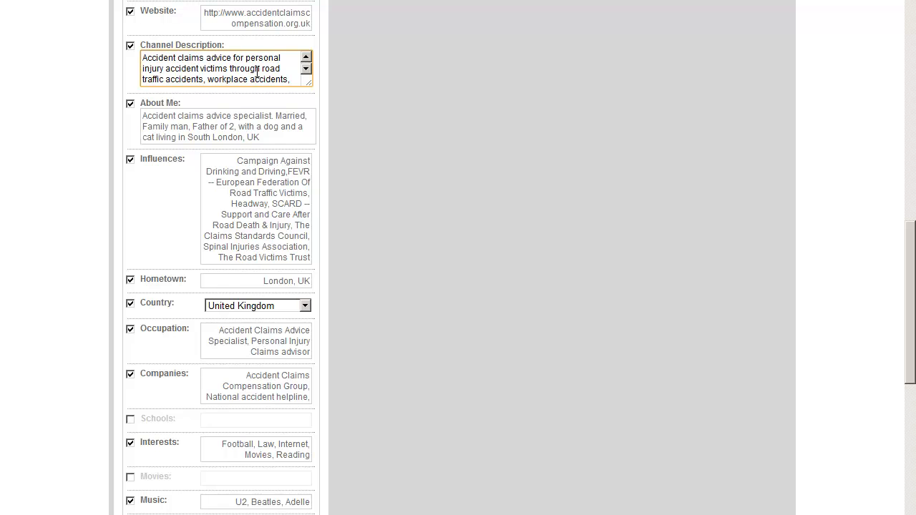
click(305, 70)
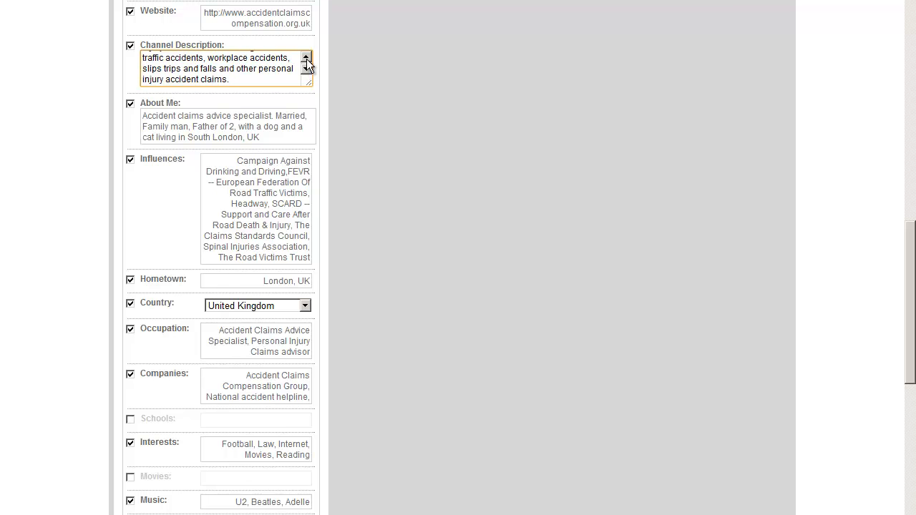
click(306, 60)
click(296, 40)
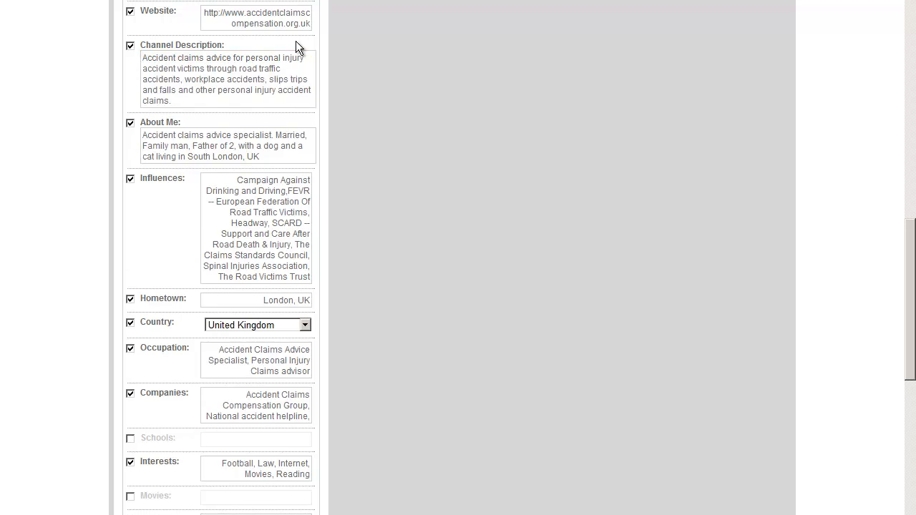
Highlight the personal details in the profile's About Me text, clear that selection, and highlight the whole Influences list.
scroll(291, 146, down, 2)
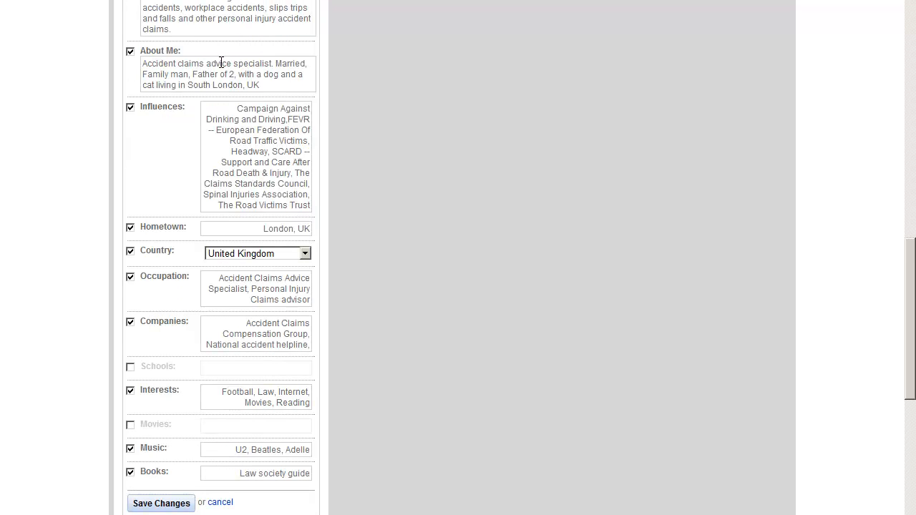
drag(278, 63, 310, 83)
click(309, 89)
scroll(322, 100, down, 1)
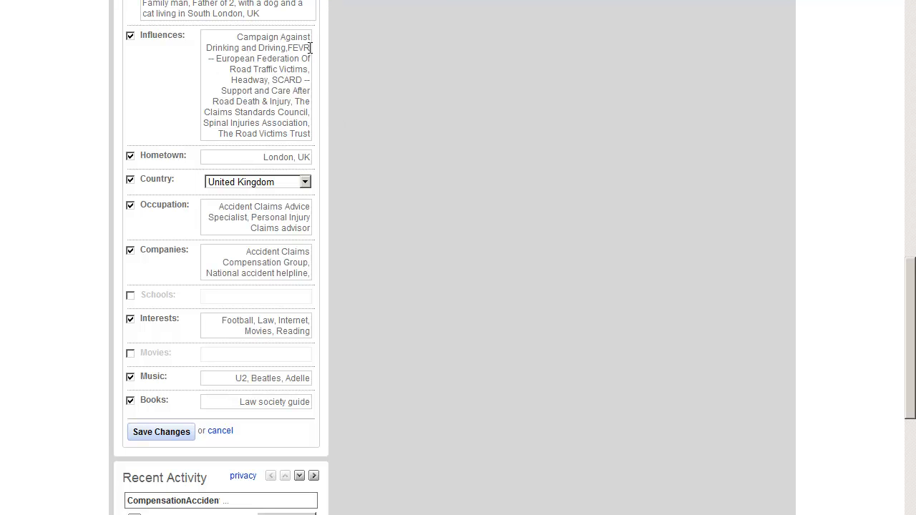
drag(239, 36, 310, 141)
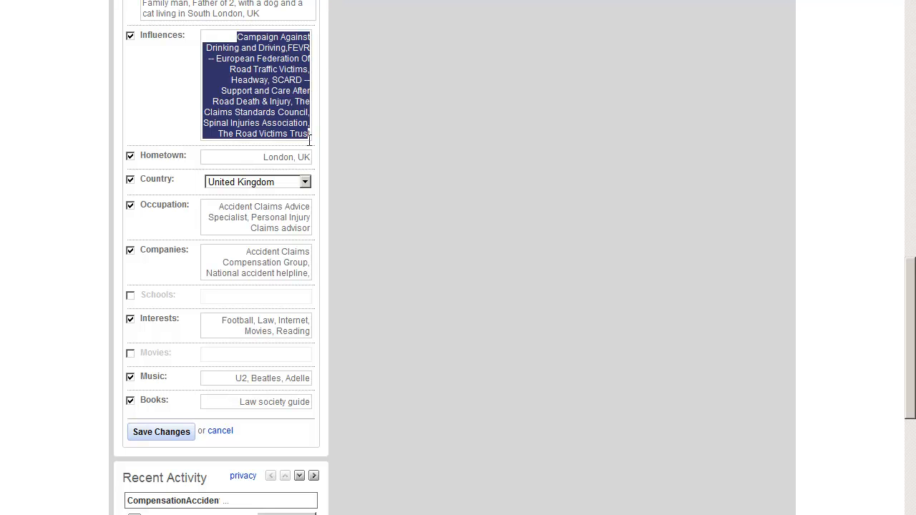
Highlight the start of the profile's Influences list, open the field's text, and leave it without editing.
click(321, 52)
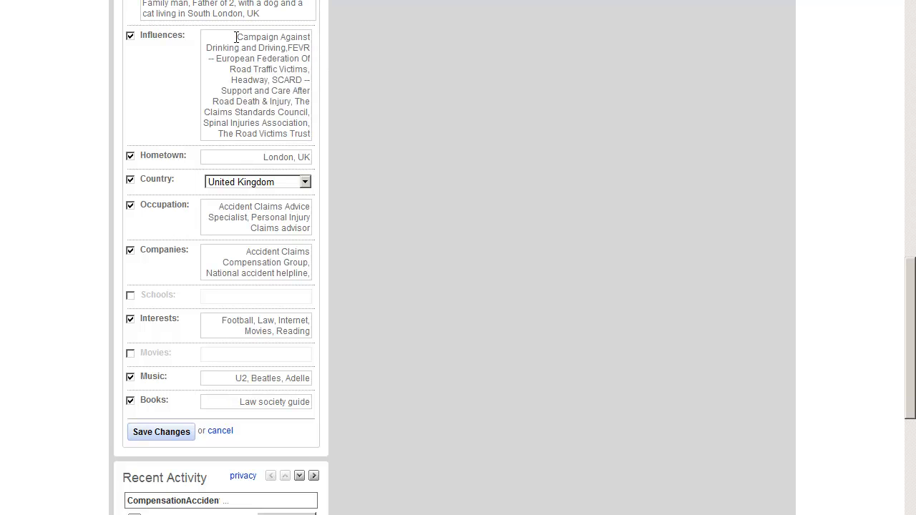
drag(237, 37, 301, 37)
click(301, 37)
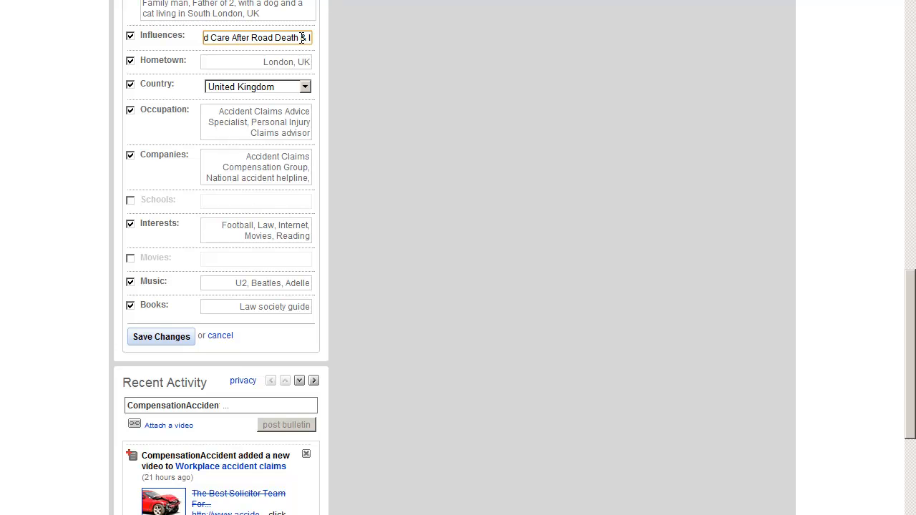
click(319, 53)
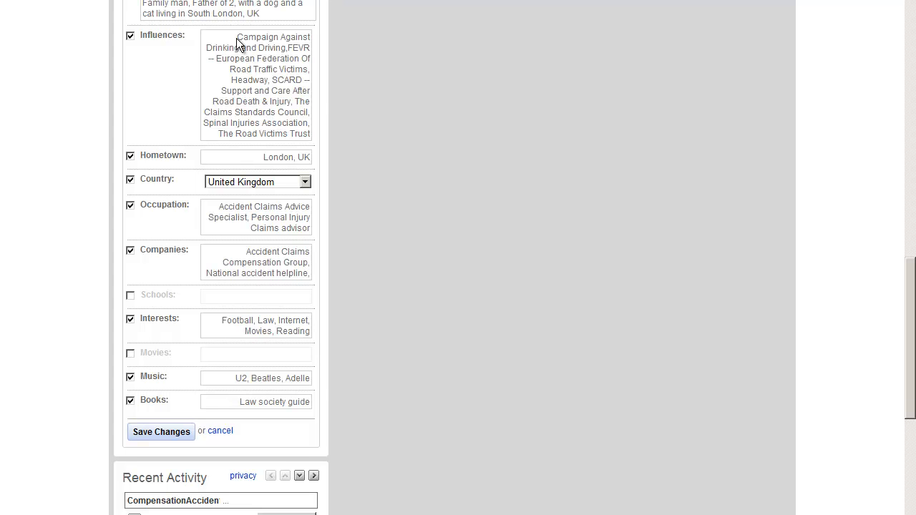
scroll(315, 107, down, 2)
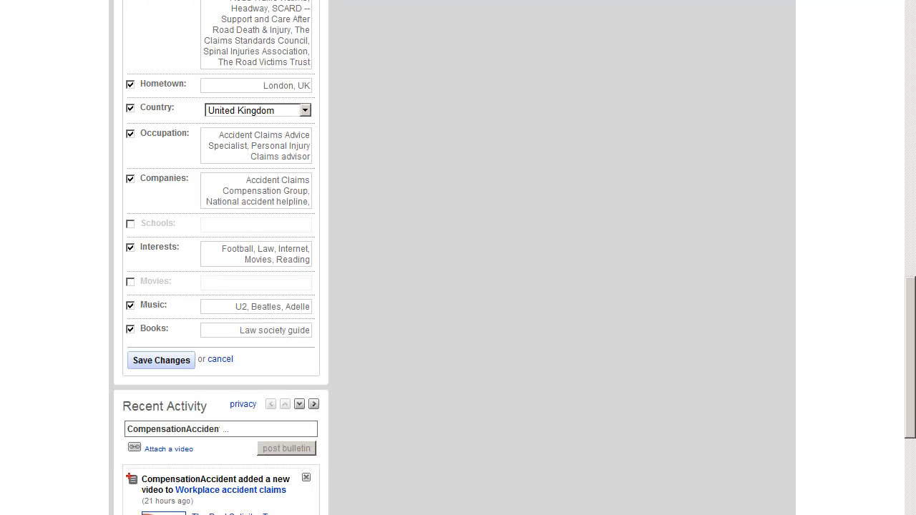
scroll(297, 34, up, 4)
scroll(299, 44, down, 2)
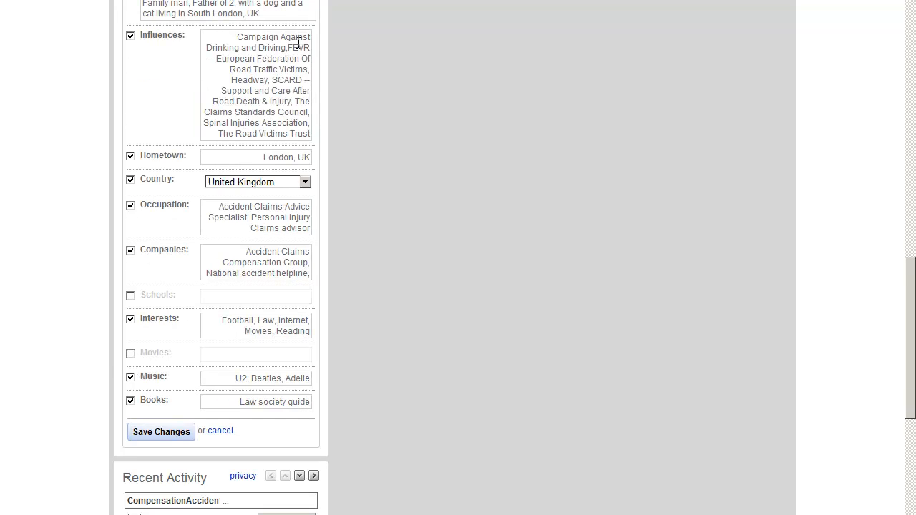
Open the profile's Country list and close it without choosing another country.
scroll(299, 44, down, 2)
scroll(299, 43, down, 2)
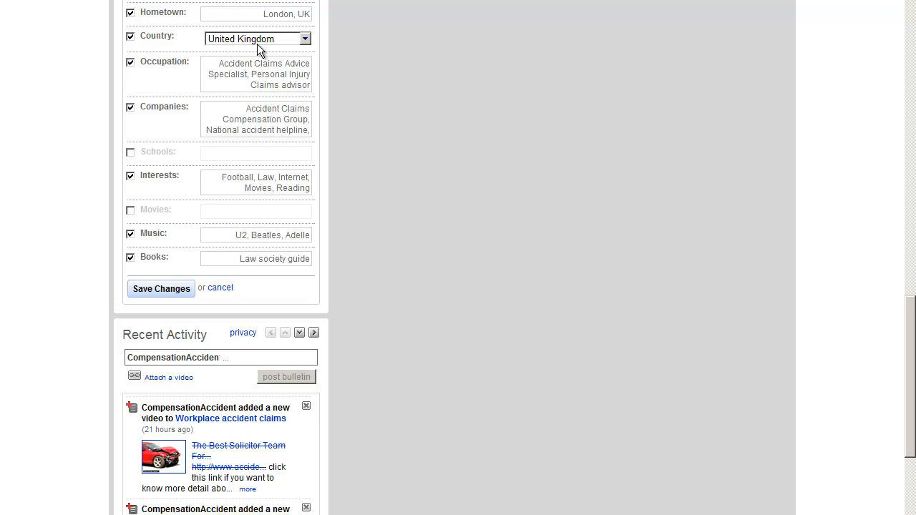
click(303, 40)
click(303, 40)
scroll(235, 34, down, 1)
scroll(258, 34, up, 1)
Highlight the whole text of the profile's Occupation field, and leave the field without editing it.
click(308, 68)
drag(306, 71, 332, 60)
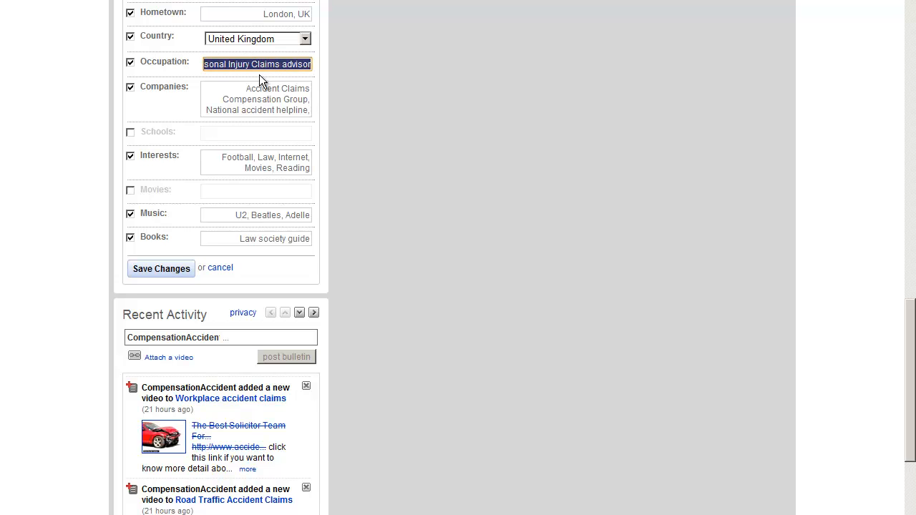
click(306, 68)
click(310, 76)
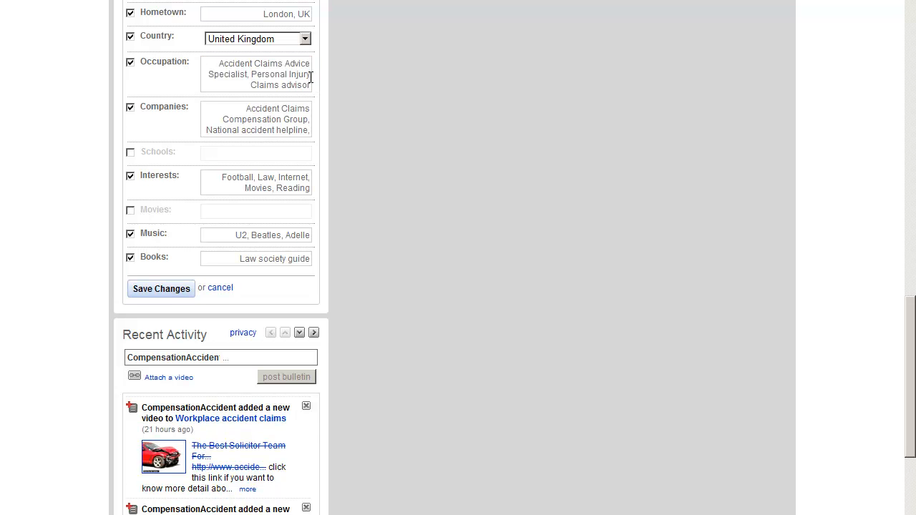
Highlight the text of the profile's Companies field repeatedly, and leave the field without editing it.
scroll(317, 172, down, 2)
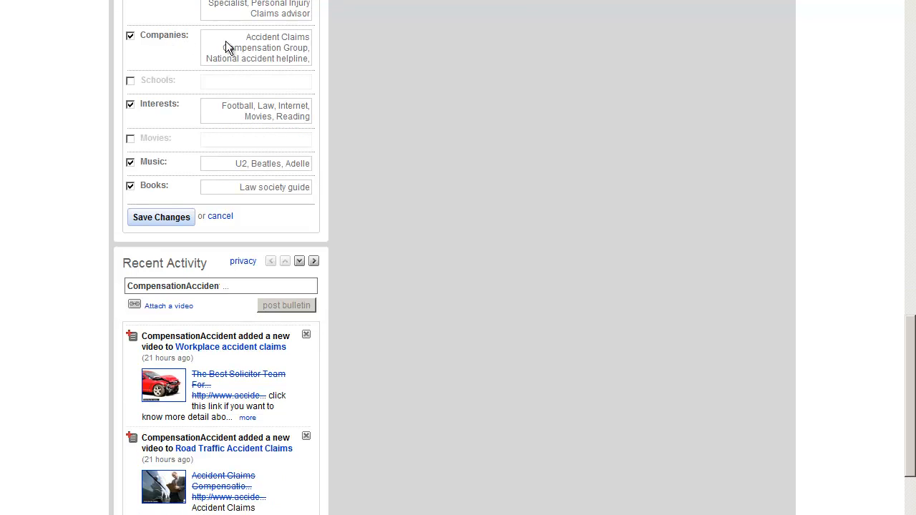
drag(247, 40, 311, 57)
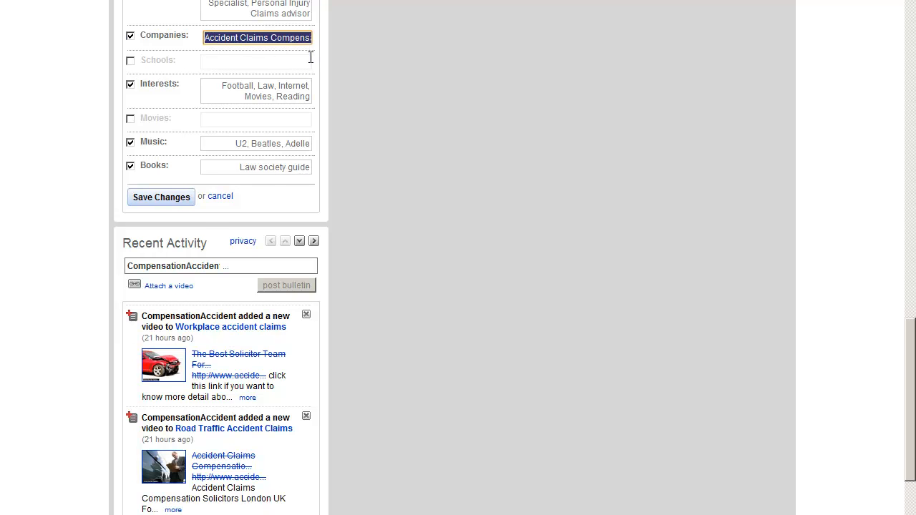
click(317, 63)
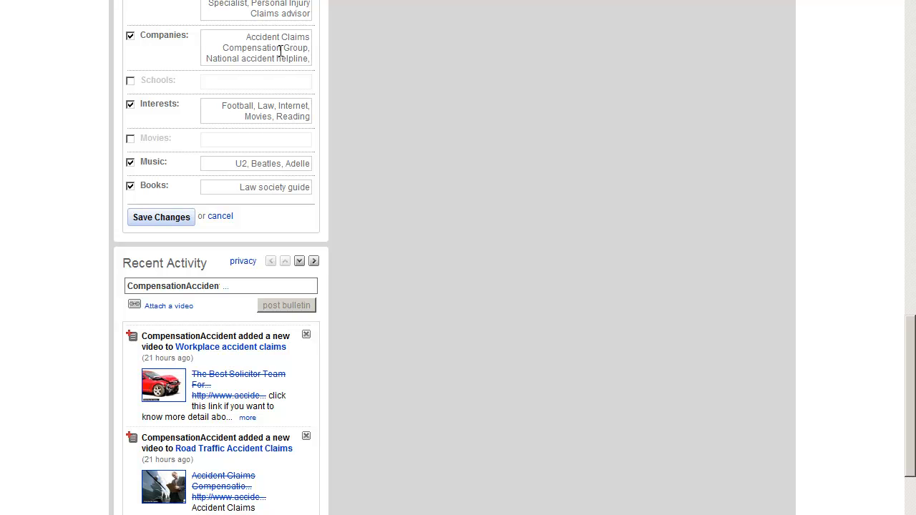
drag(282, 48, 311, 59)
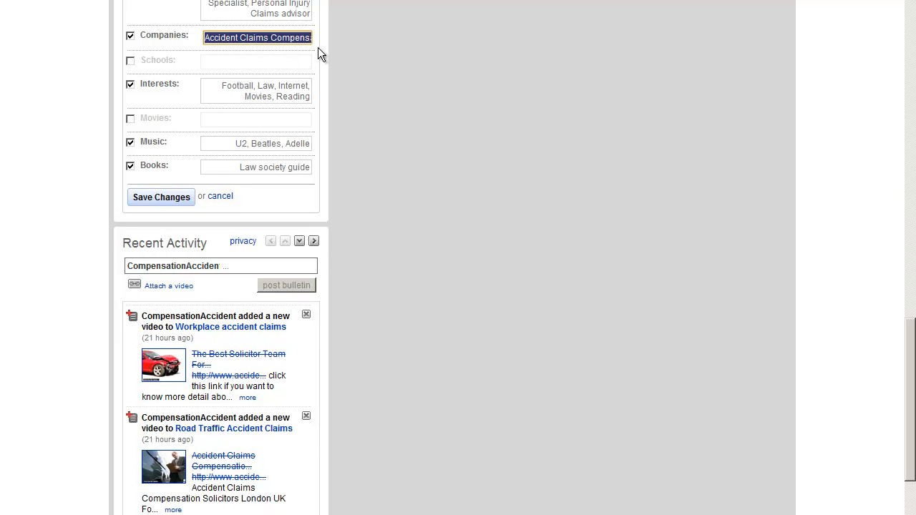
click(258, 43)
drag(258, 45, 316, 67)
click(316, 71)
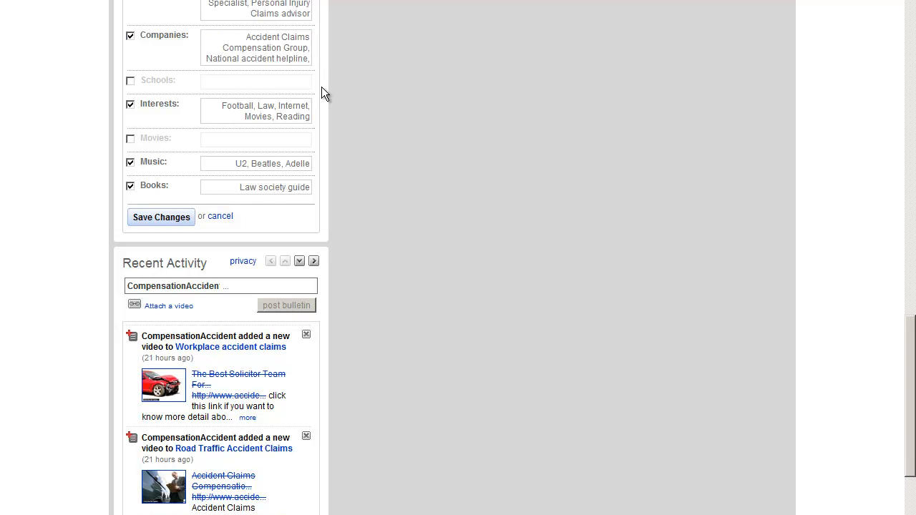
Look over the profile fields from Hometown down to Books.
scroll(321, 87, up, 2)
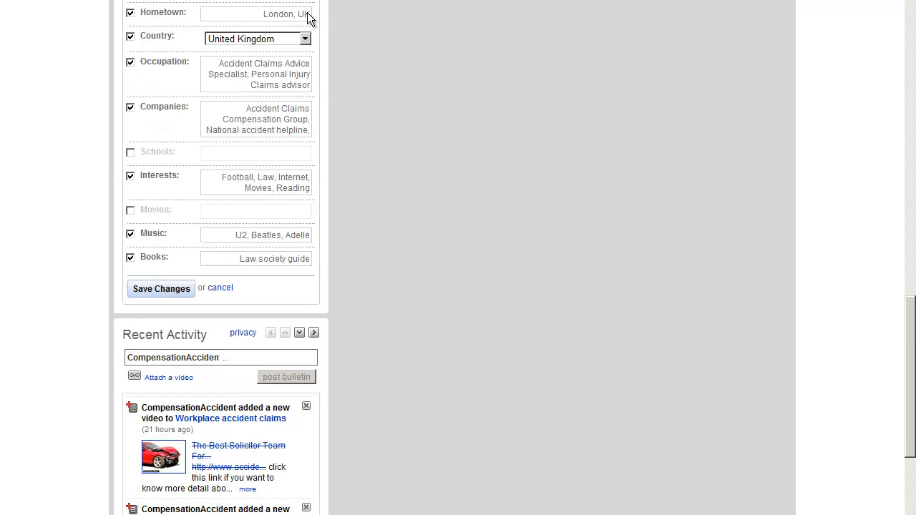
scroll(293, 158, down, 2)
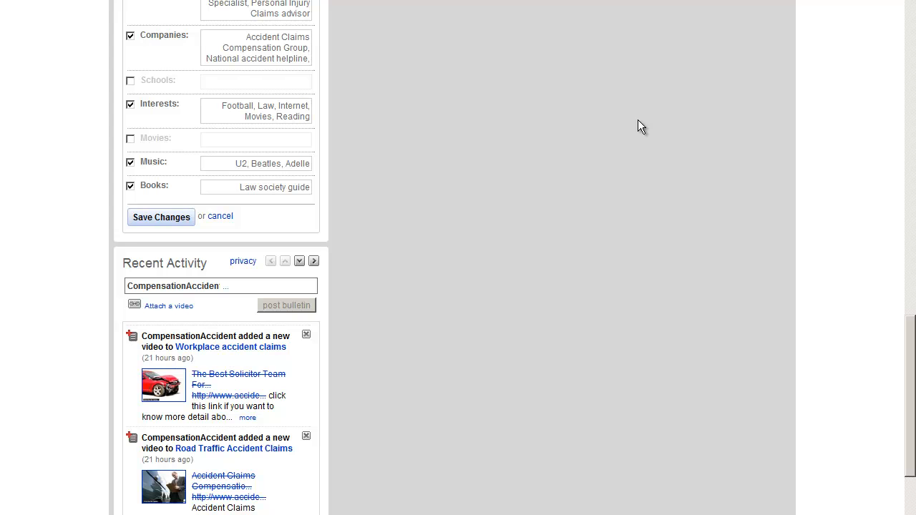
scroll(315, 138, up, 1)
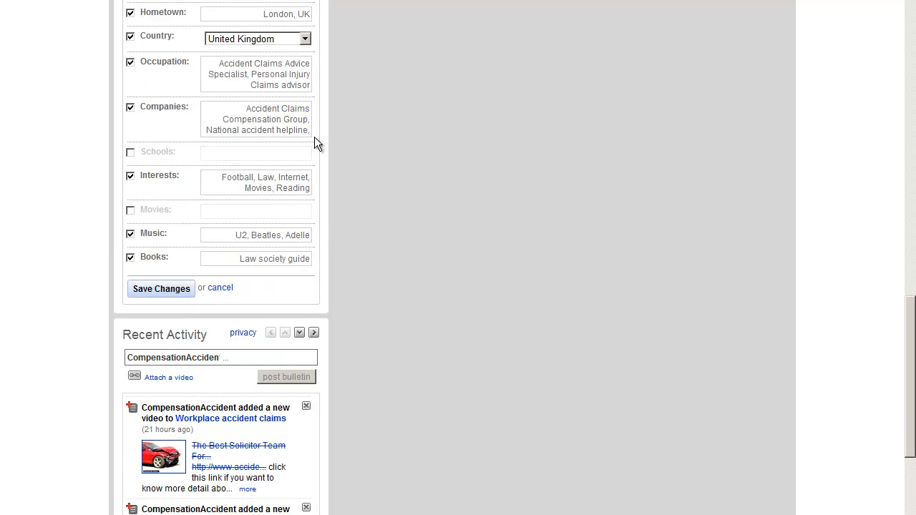
scroll(319, 120, down, 1)
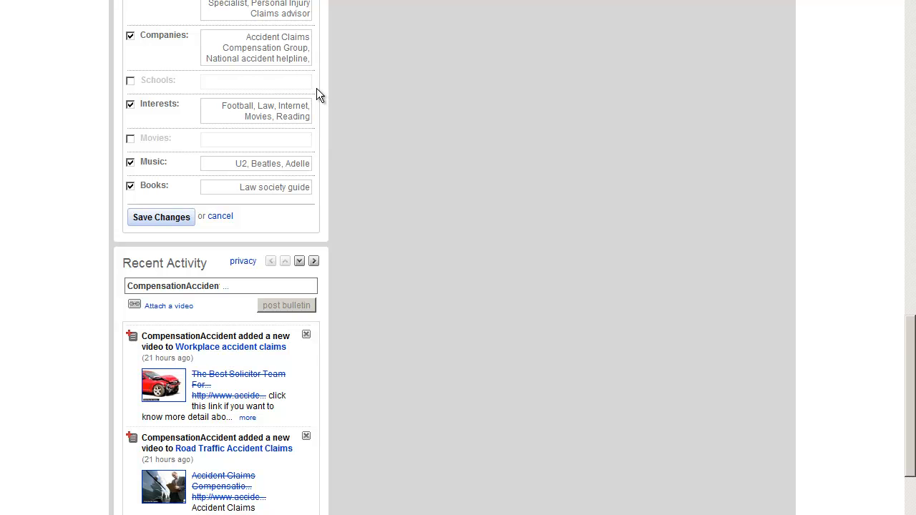
scroll(316, 88, down, 1)
scroll(316, 88, up, 2)
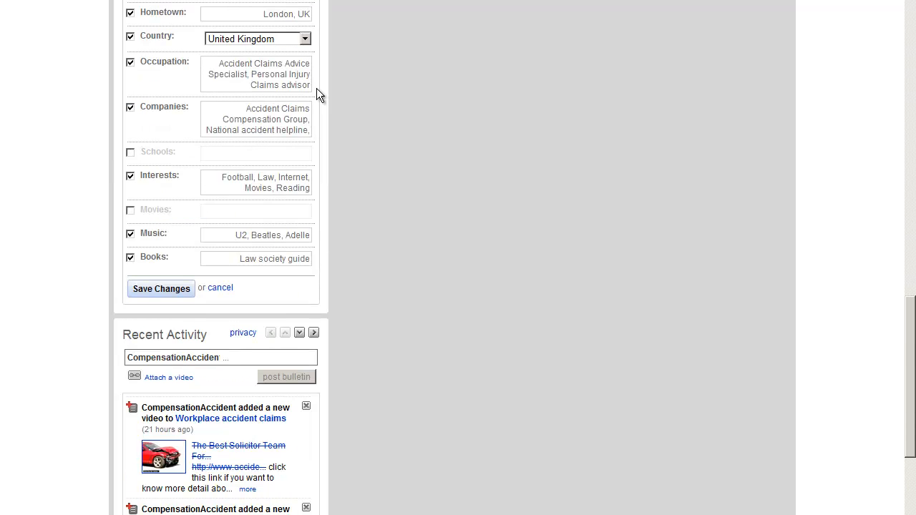
scroll(315, 127, down, 2)
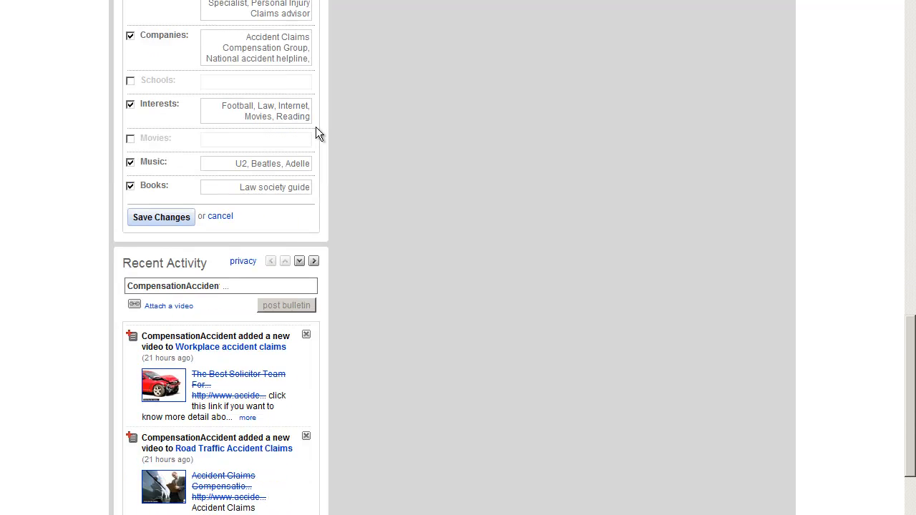
scroll(315, 127, up, 1)
Highlight the word Law in the profile's Interests field and clear the selection.
double_click(260, 106)
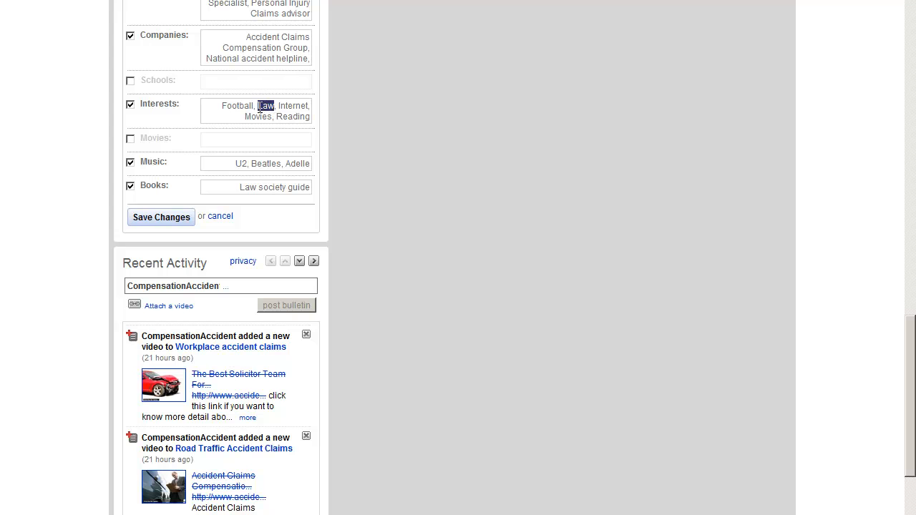
click(322, 121)
scroll(321, 148, down, 1)
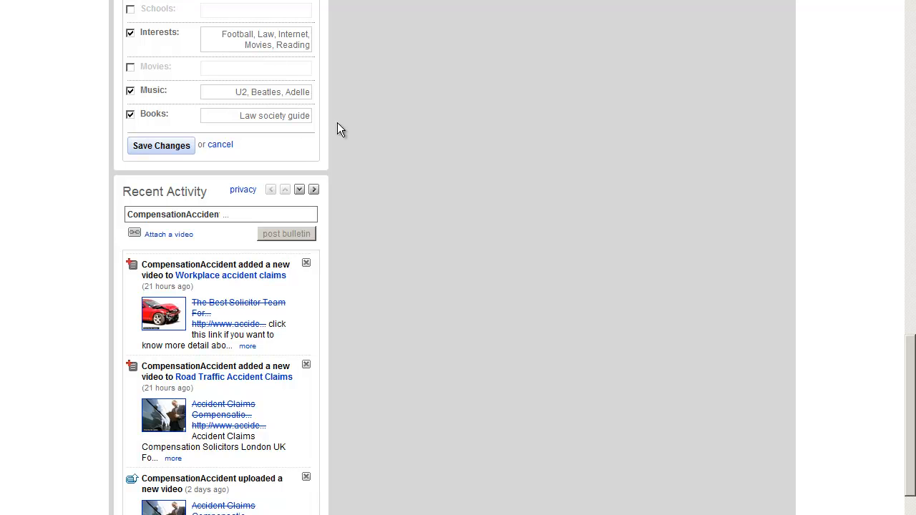
Highlight the Music and Books entries of the profile, and clear the selection without editing.
scroll(325, 91, down, 2)
drag(241, 20, 317, 36)
click(318, 35)
drag(251, 18, 322, 60)
click(323, 60)
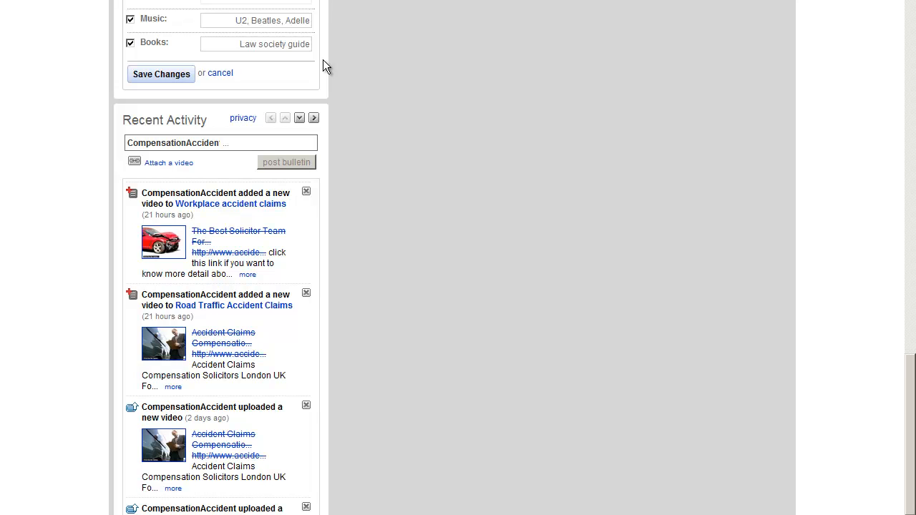
Save the channel profile changes and look over the channel page from the video player to Recent Activity.
click(179, 74)
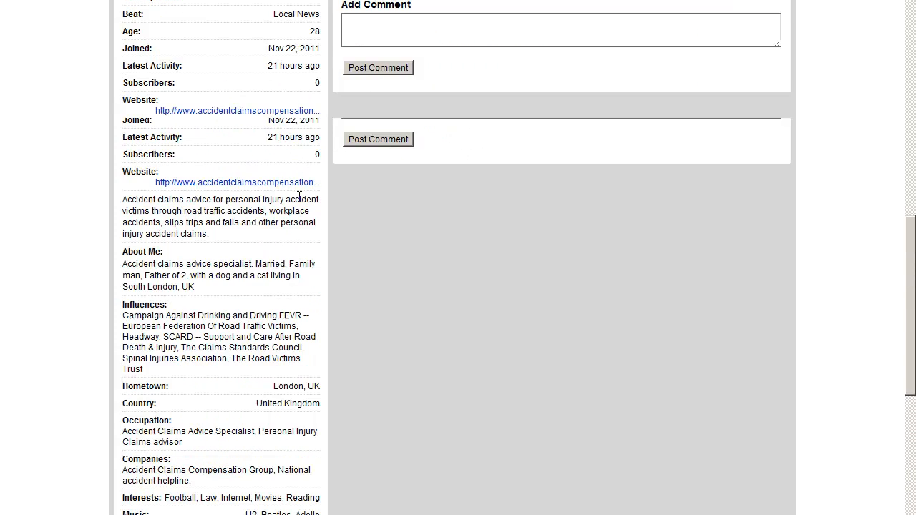
scroll(299, 198, up, 10)
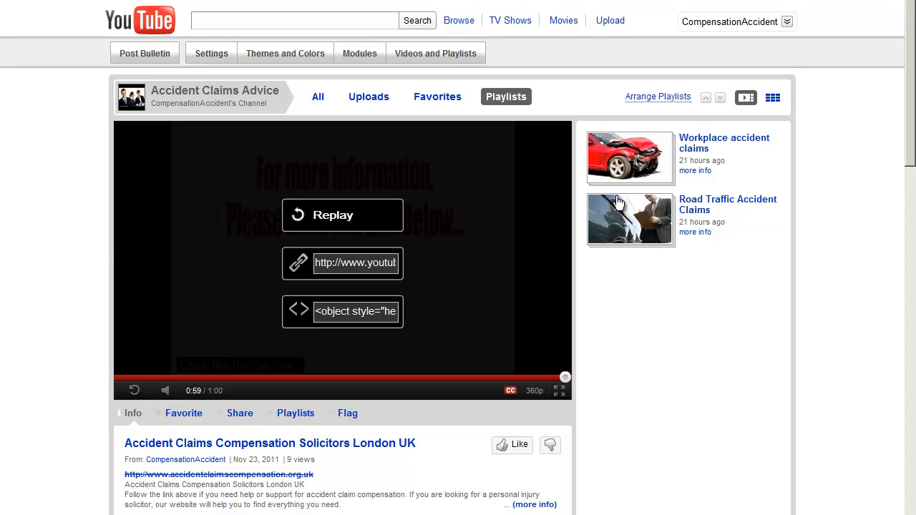
scroll(611, 236, down, 15)
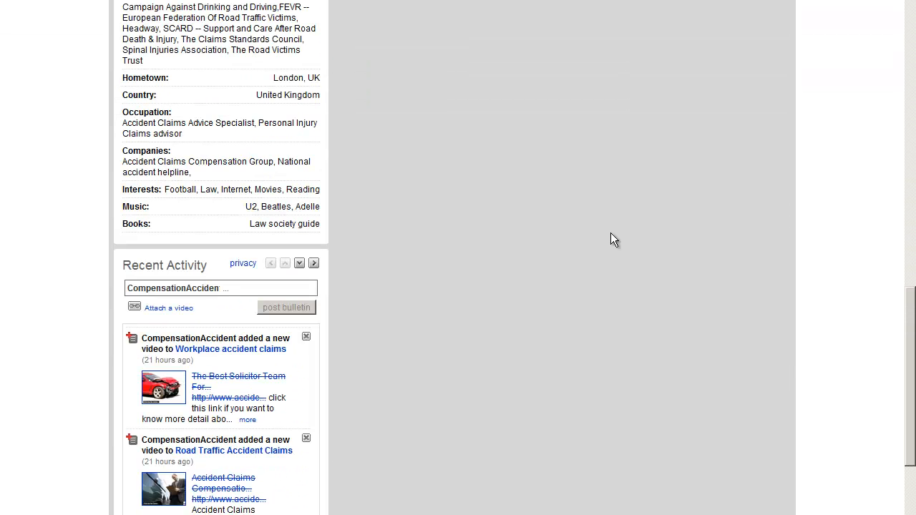
scroll(610, 239, down, 3)
scroll(610, 240, down, 2)
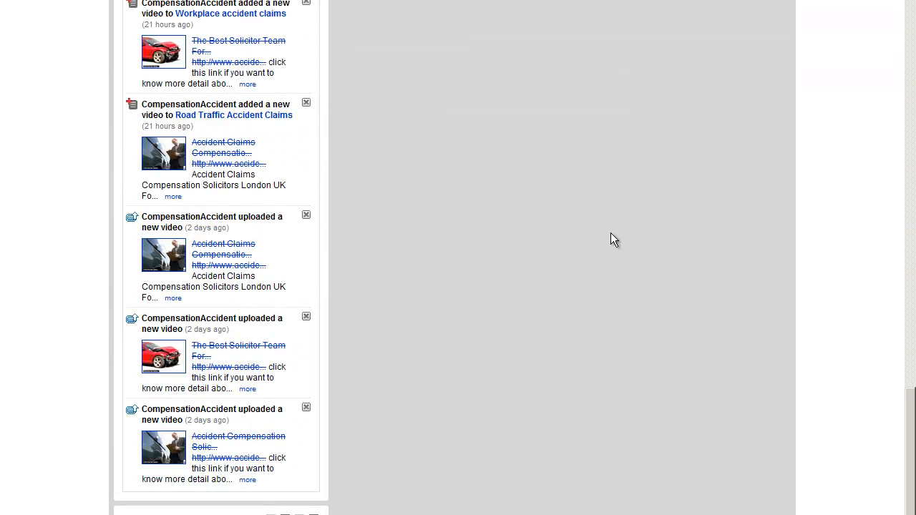
scroll(611, 233, up, 20)
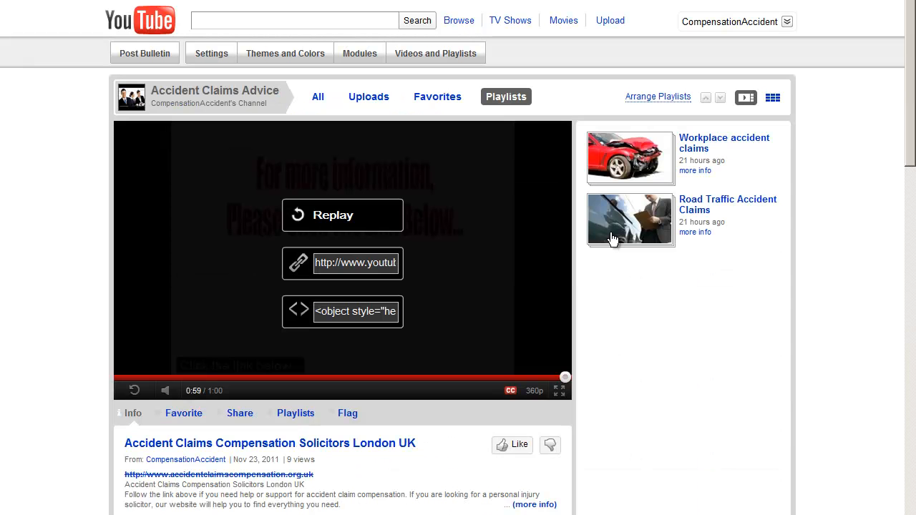
scroll(612, 238, down, 1)
scroll(612, 238, up, 1)
From the account settings, change the profile picture to the first video still, the man with a clipboard beside a car, and save it.
click(786, 23)
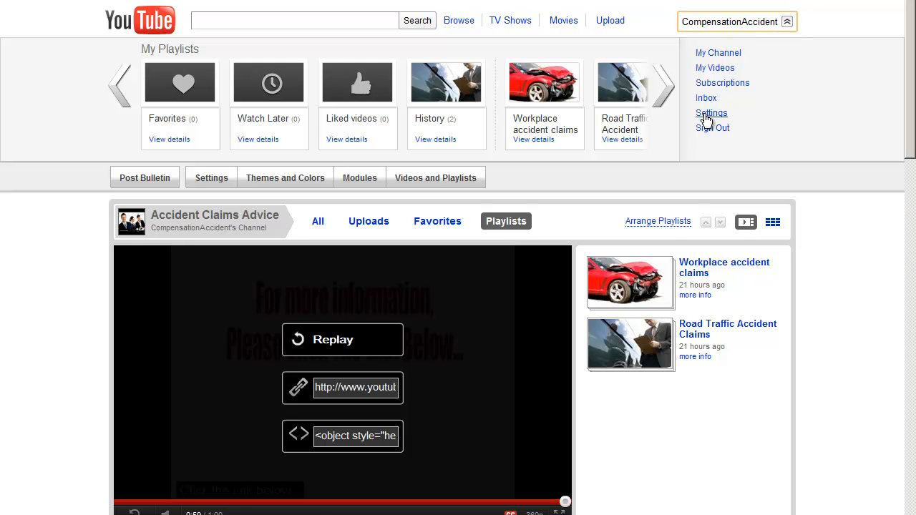
click(706, 116)
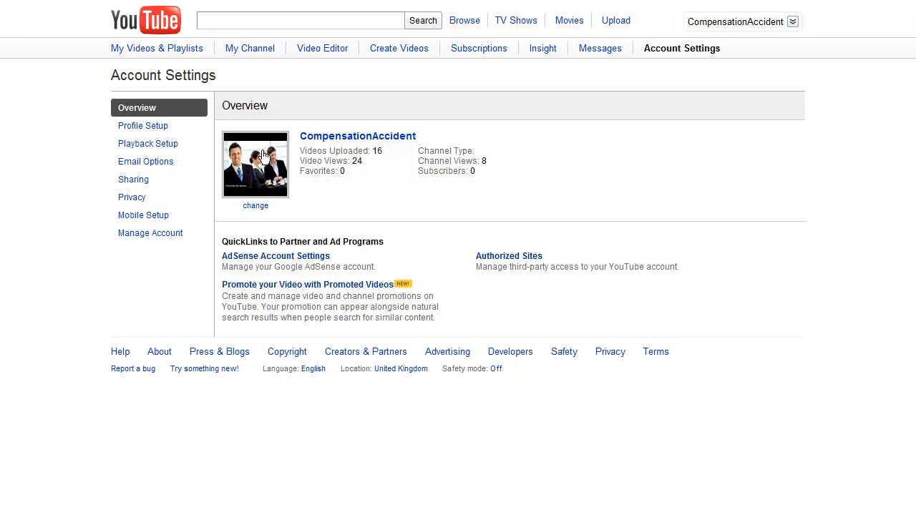
click(262, 208)
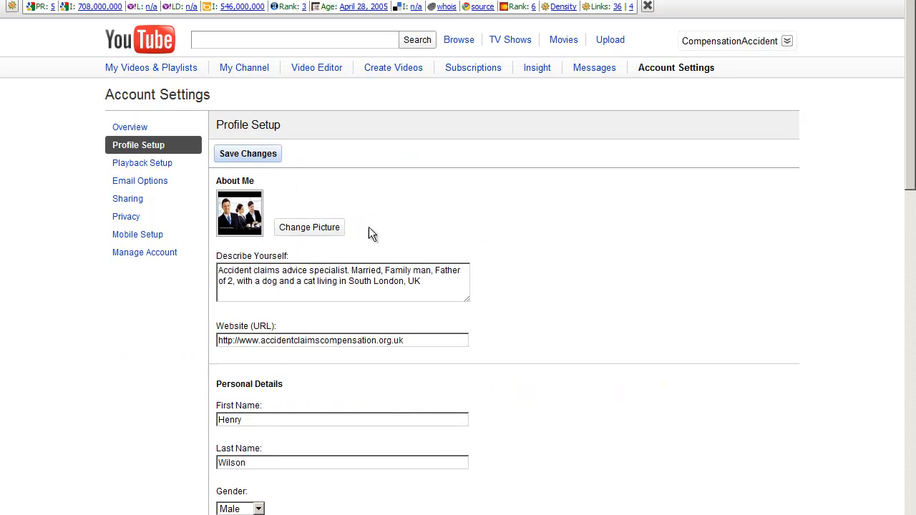
click(312, 229)
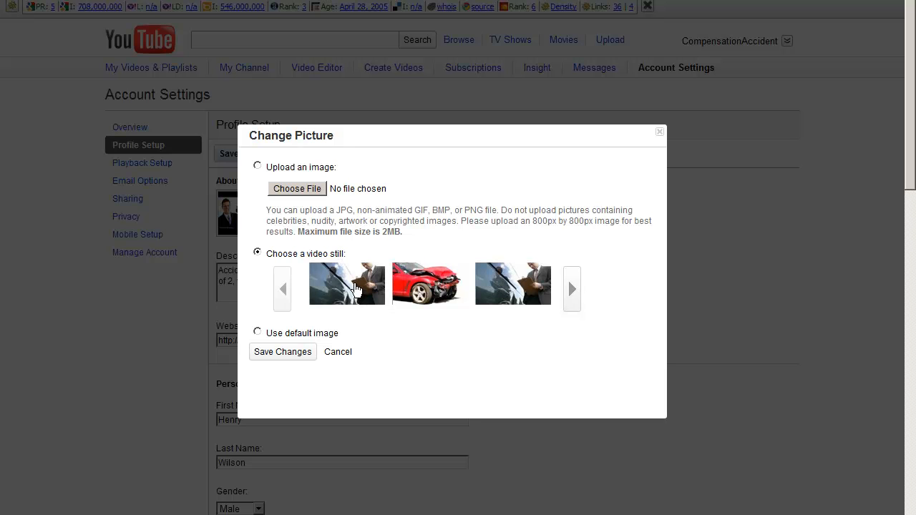
click(283, 352)
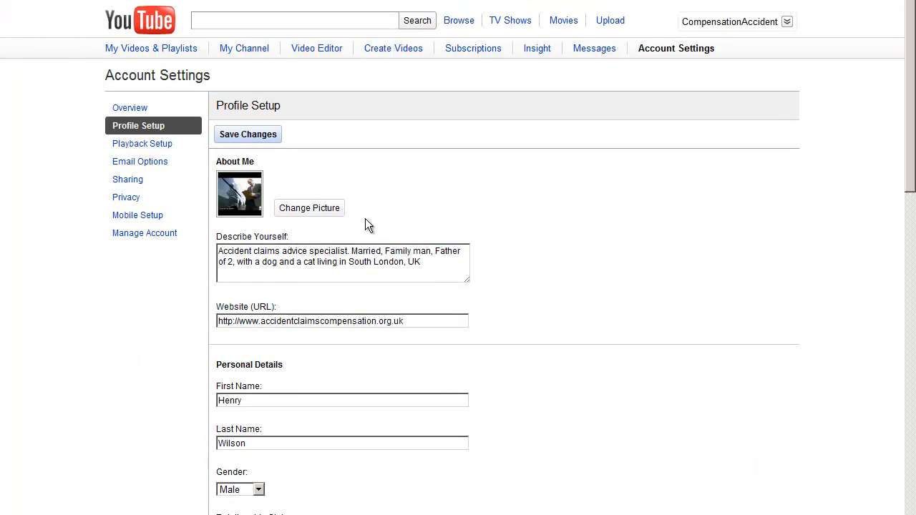
Highlight the whole Describe Yourself text in Profile Setup and clear the selection without editing.
scroll(371, 218, down, 1)
drag(440, 190, 193, 177)
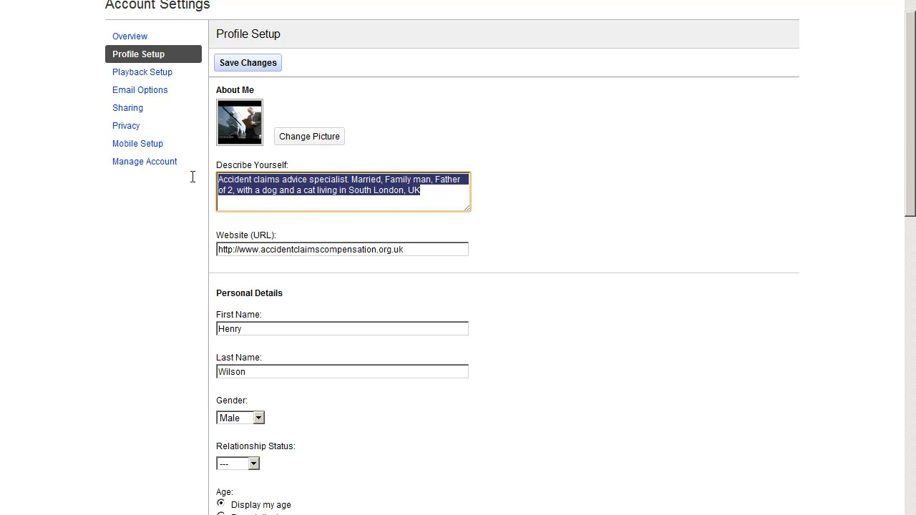
click(431, 191)
Look over the First Name and Last Name fields in Personal Details, highlighting part of their labels.
scroll(462, 231, down, 1)
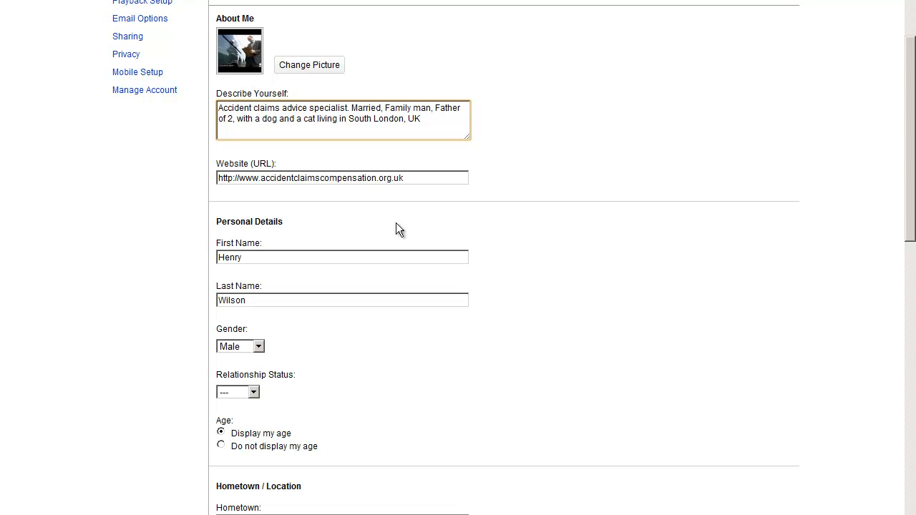
scroll(378, 231, down, 2)
drag(268, 172, 235, 173)
drag(263, 212, 240, 220)
Set the Relationship Status in Personal Details to Taken.
scroll(325, 267, down, 4)
click(255, 179)
click(232, 214)
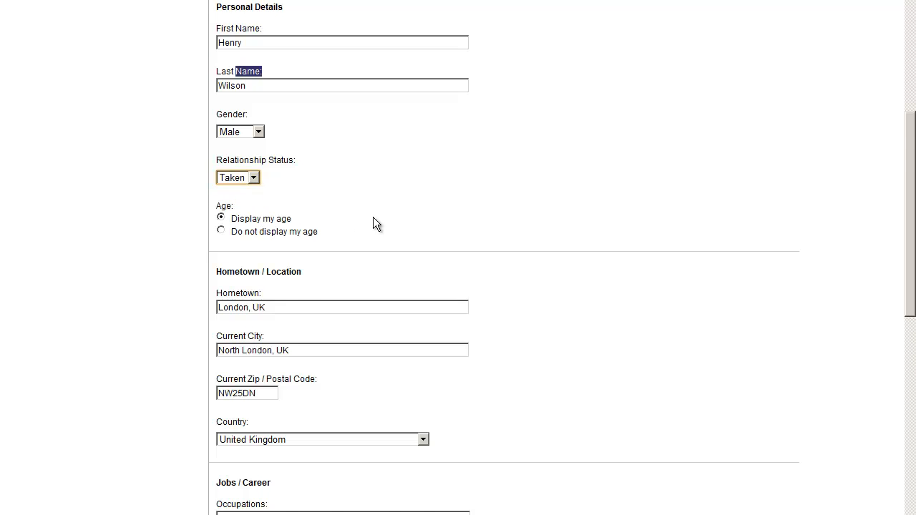
Look over the Hometown, Current City, postal code and Country fields under Hometown / Location, highlighting the hometown and city entries.
scroll(373, 217, down, 4)
scroll(373, 224, down, 4)
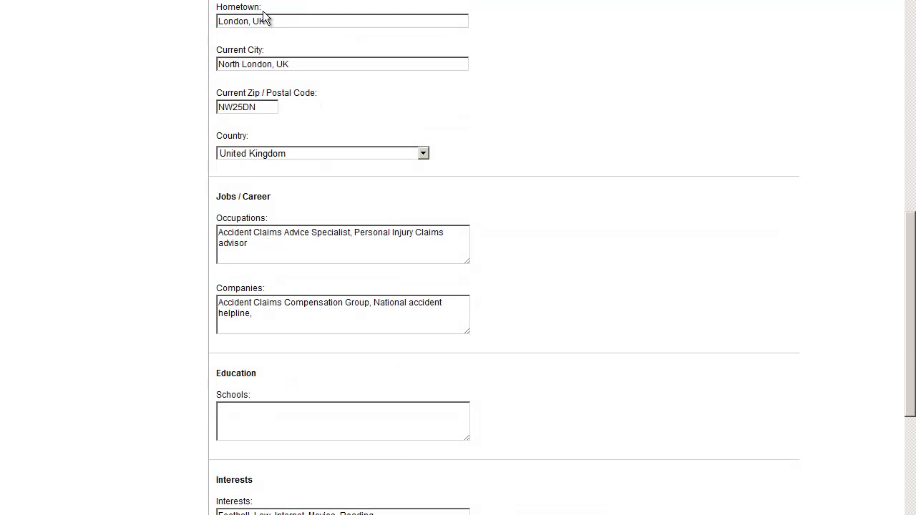
drag(291, 21, 206, 22)
click(290, 27)
click(393, 84)
drag(312, 63, 229, 67)
click(360, 95)
scroll(379, 93, down, 2)
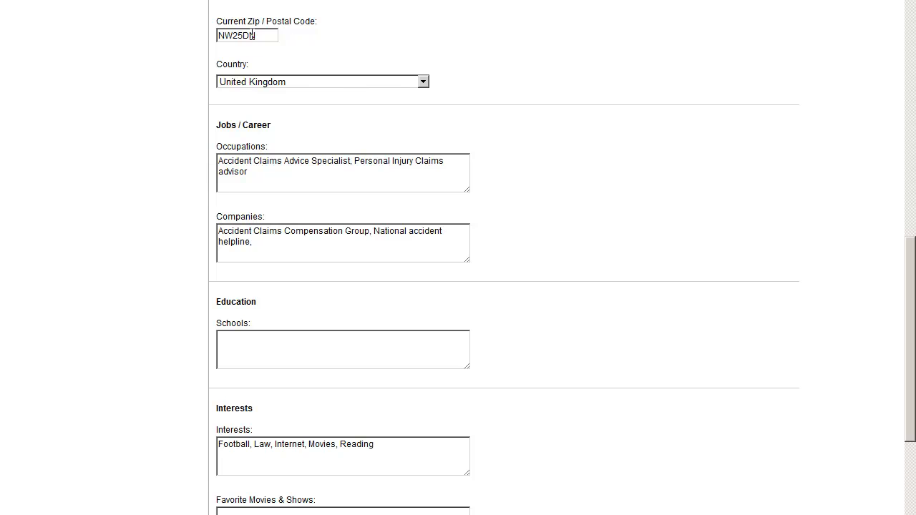
scroll(467, 114, down, 2)
scroll(468, 115, up, 4)
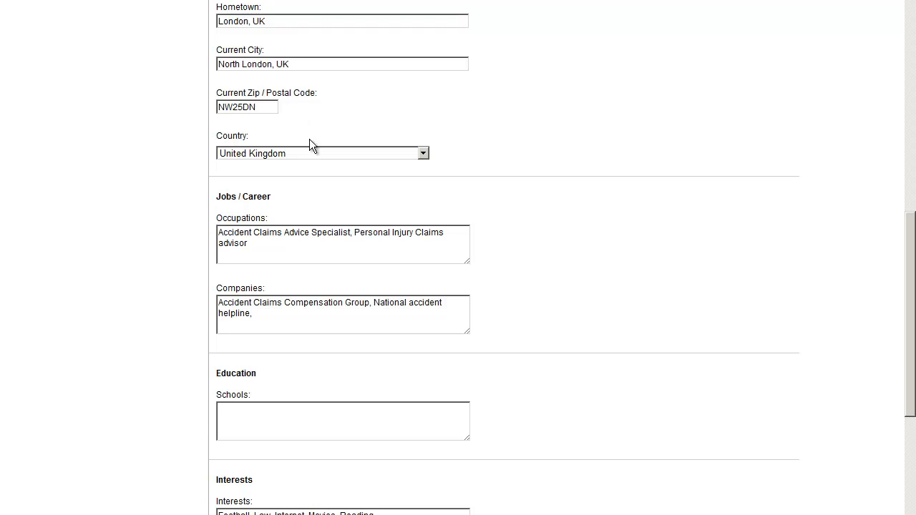
scroll(310, 143, down, 1)
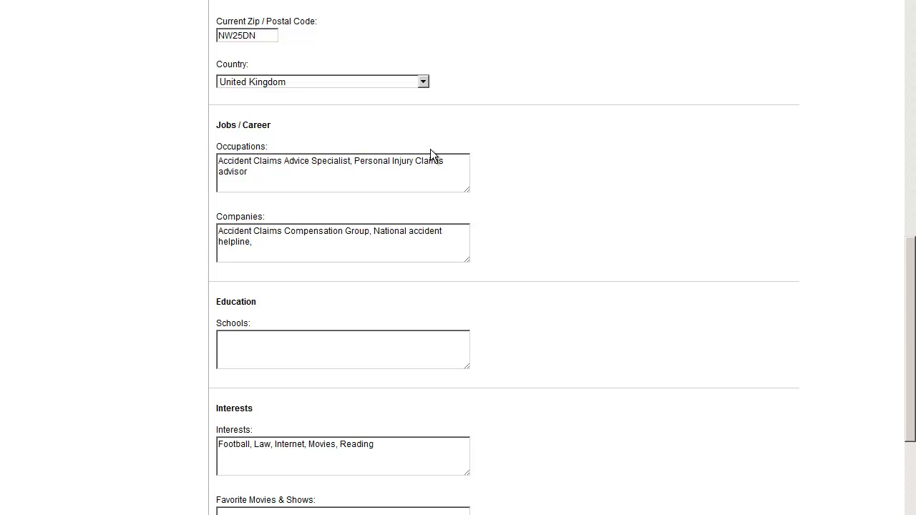
Examine the Occupations field under Jobs / Career, highlighting each of its two job titles and clearing the selection.
scroll(442, 207, down, 1)
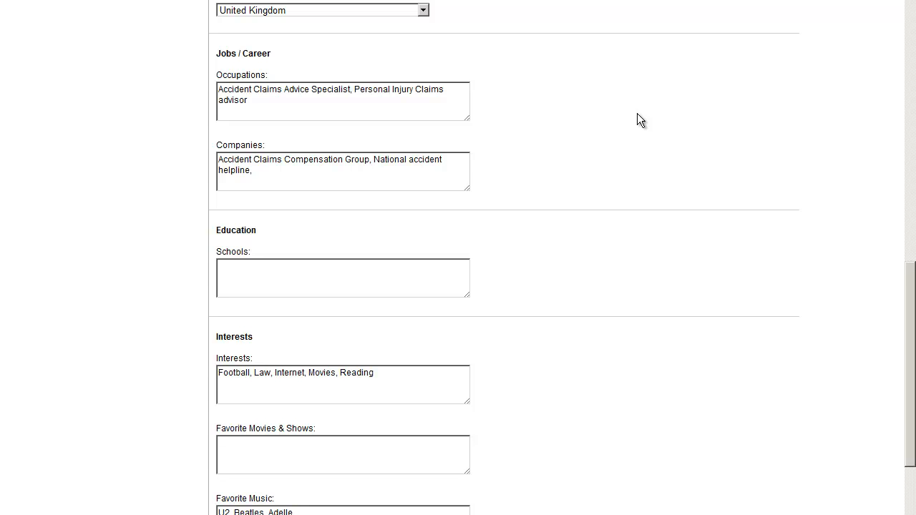
click(379, 106)
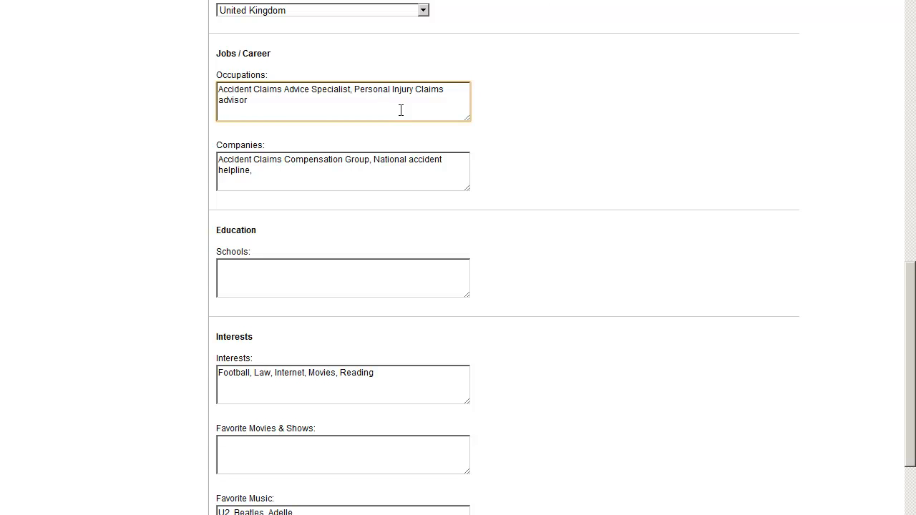
scroll(561, 156, down, 1)
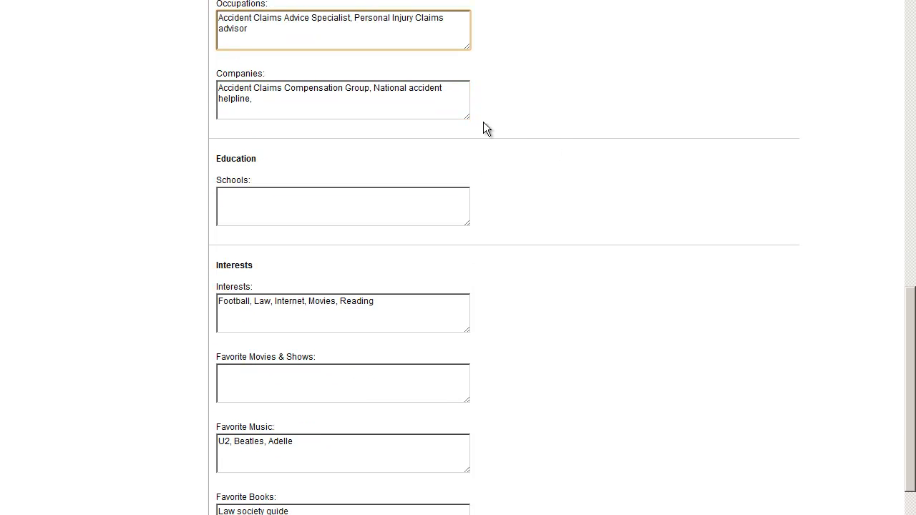
drag(259, 18, 402, 13)
click(378, 46)
drag(360, 17, 458, 17)
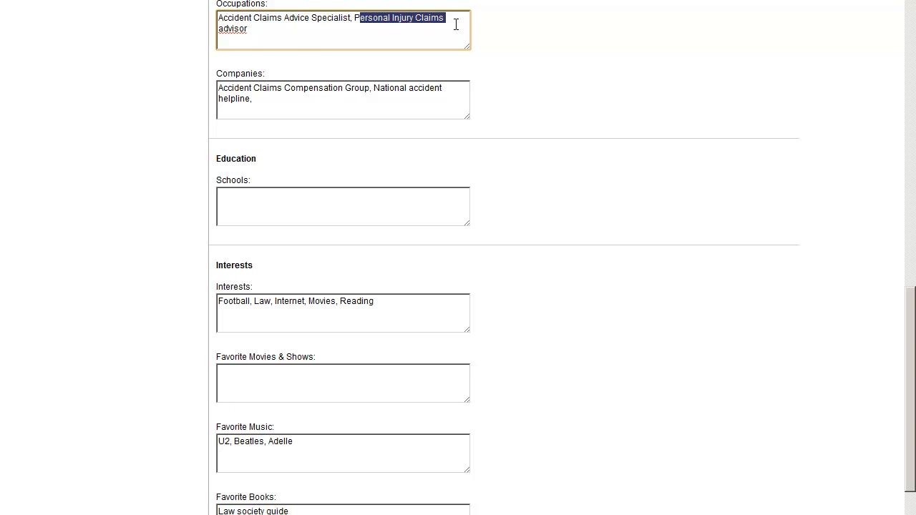
click(255, 32)
Examine the Companies field, highlighting Accident Claims Compensation Group and National accident helpline in turn without editing.
scroll(430, 144, down, 2)
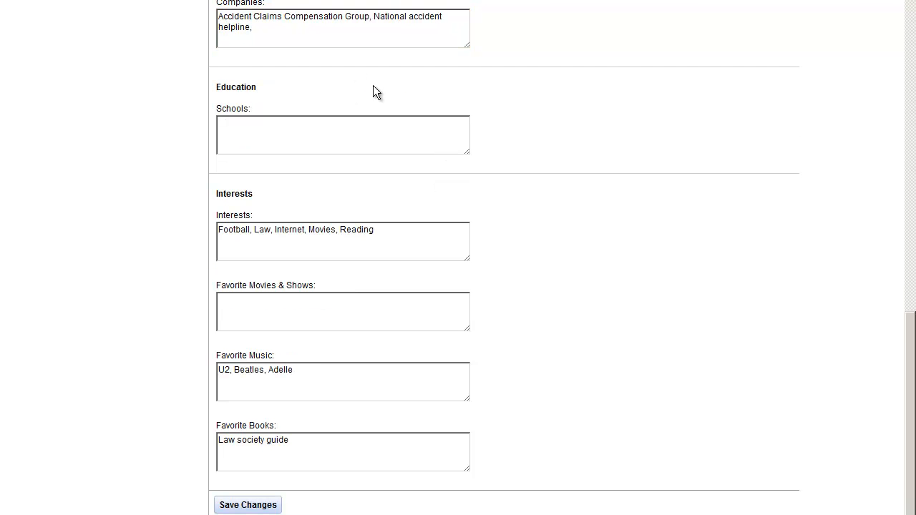
drag(219, 15, 371, 10)
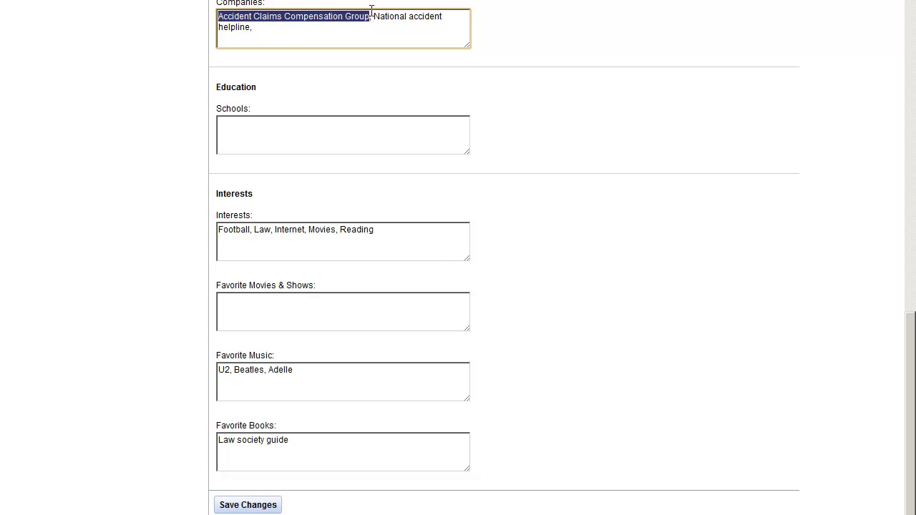
click(259, 16)
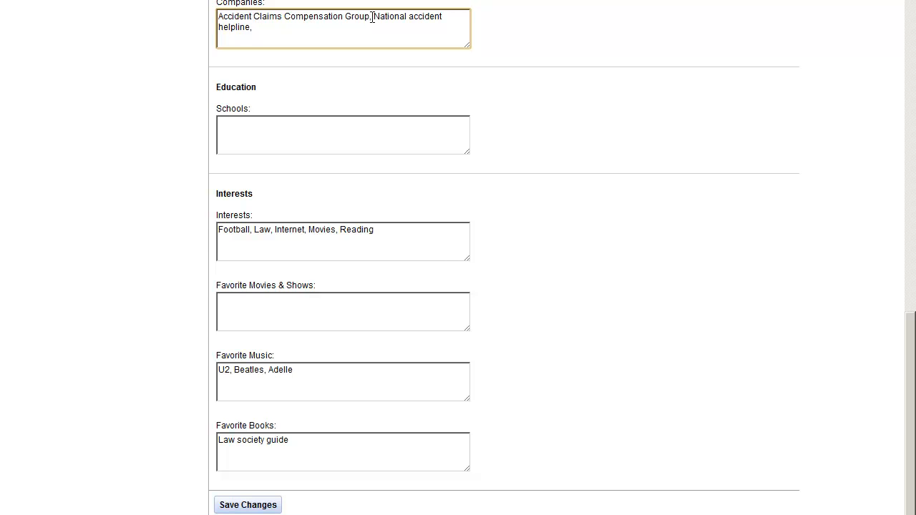
drag(374, 16, 252, 26)
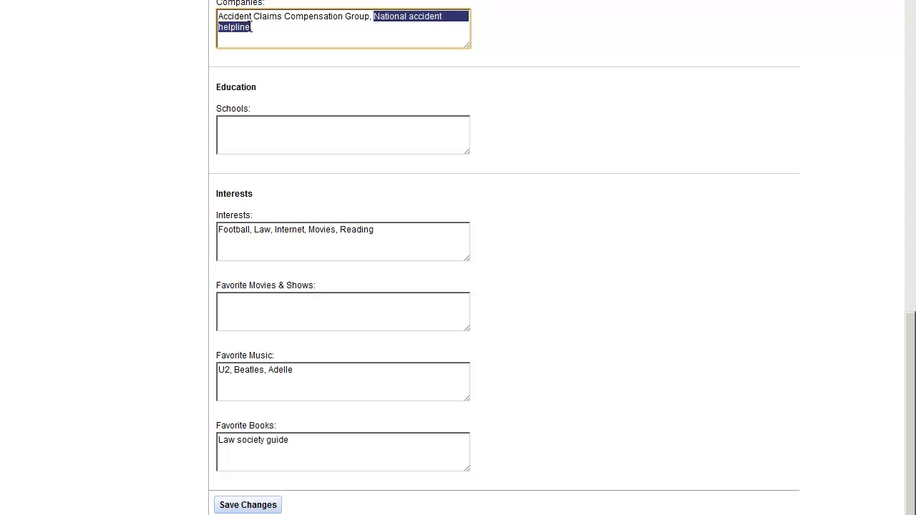
click(496, 47)
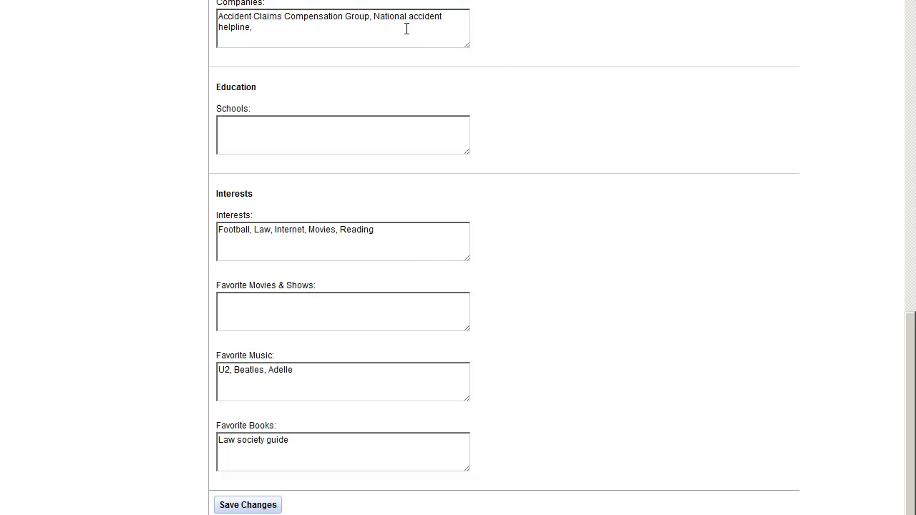
Go over the Schools, Interests and Favorite Movies & Shows fields without editing them, and save the profile changes.
scroll(474, 150, down, 2)
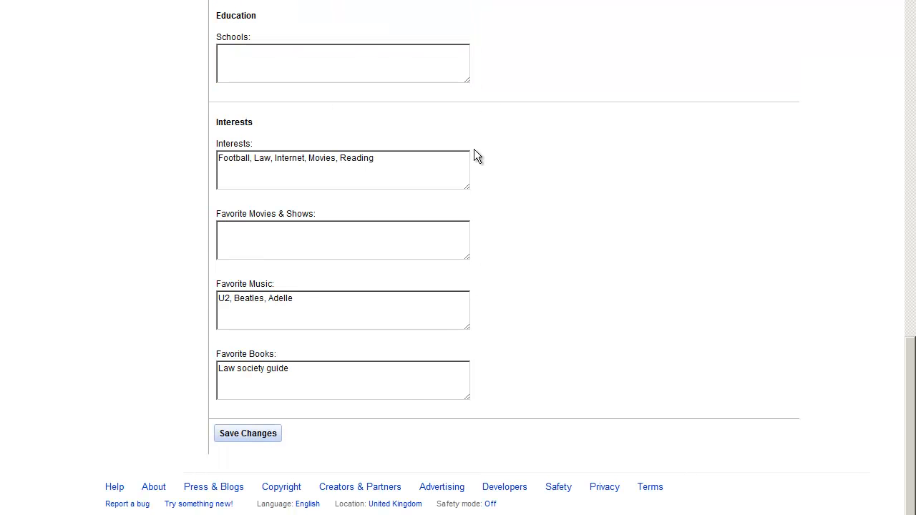
click(421, 68)
scroll(539, 297, down, 1)
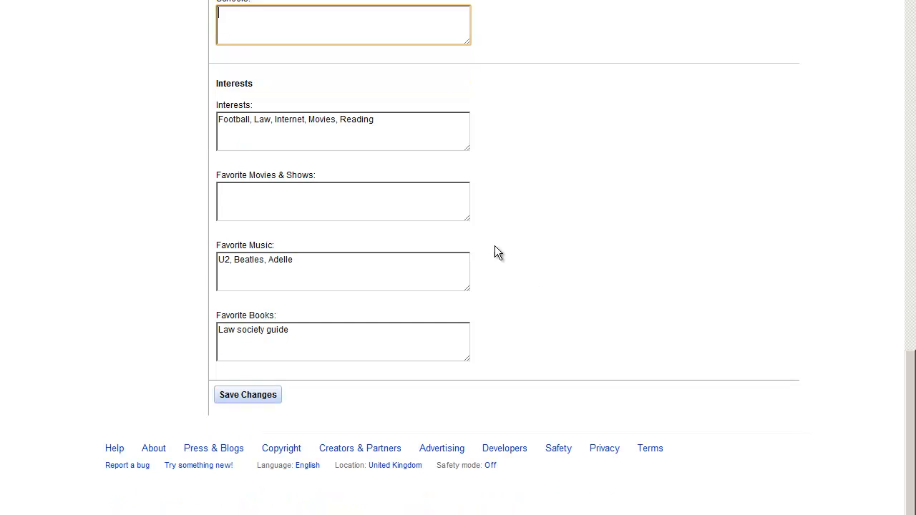
click(408, 135)
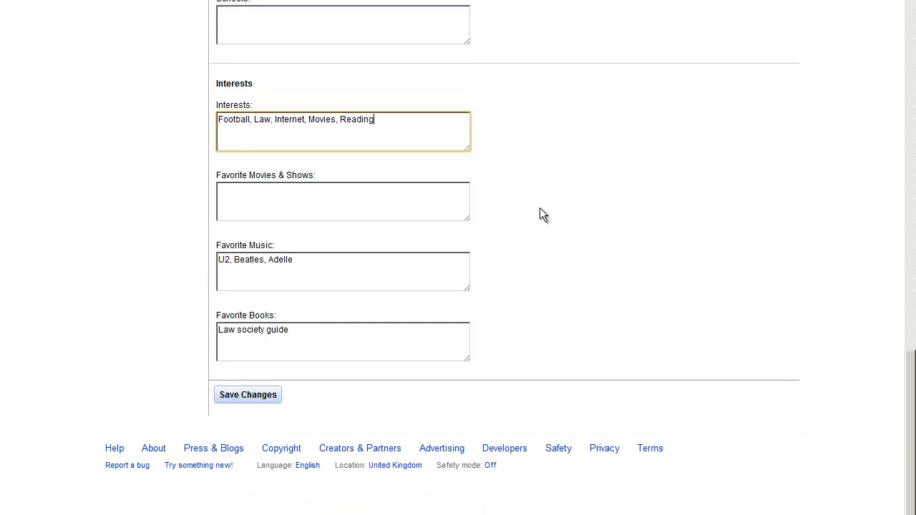
click(324, 205)
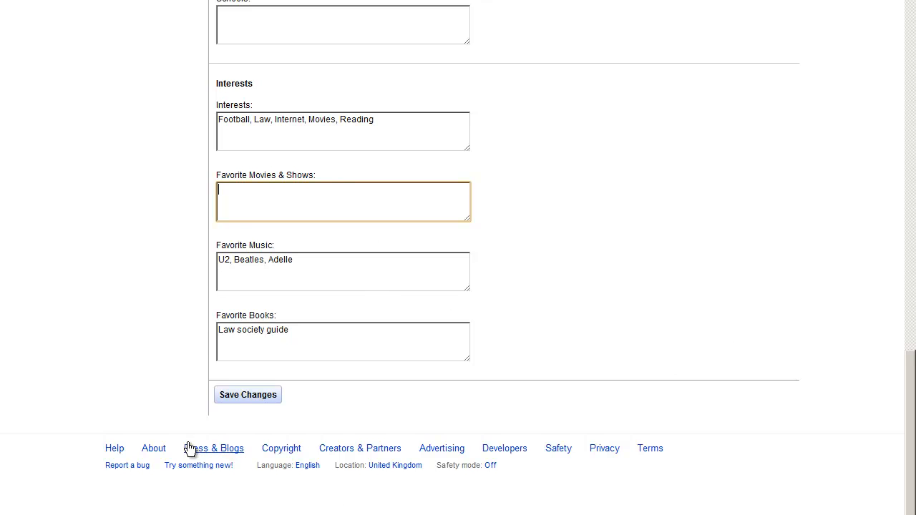
click(257, 395)
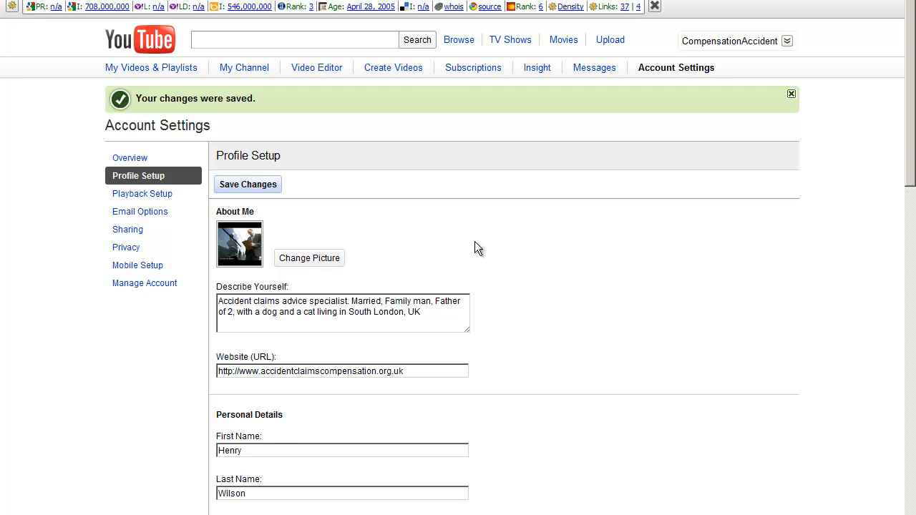
View the Playback Setup settings, and look over the Email Options page including the subscription update frequency.
click(161, 194)
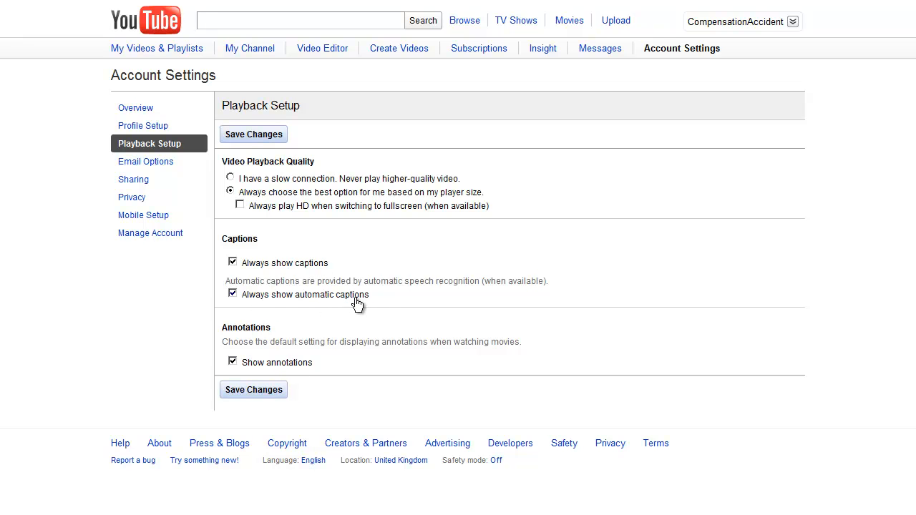
click(165, 162)
scroll(542, 235, down, 4)
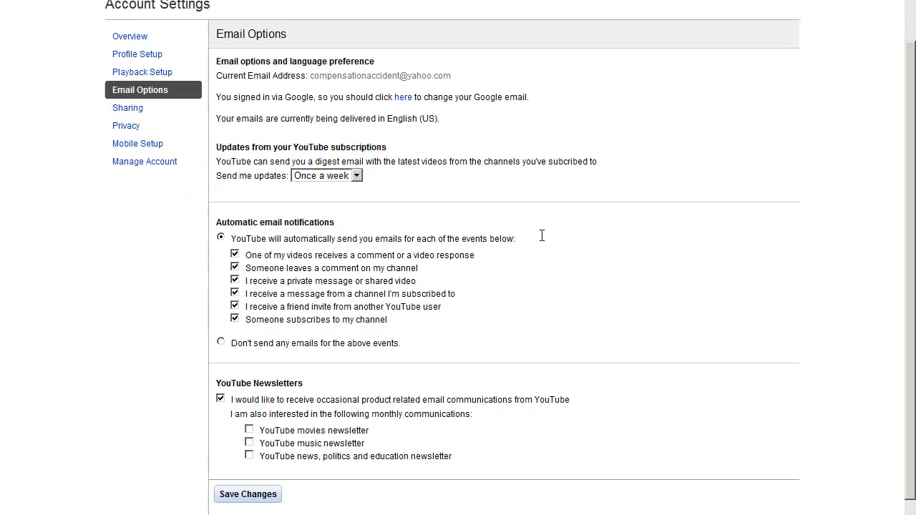
click(356, 87)
scroll(408, 111, up, 3)
scroll(408, 111, down, 3)
scroll(301, 121, up, 2)
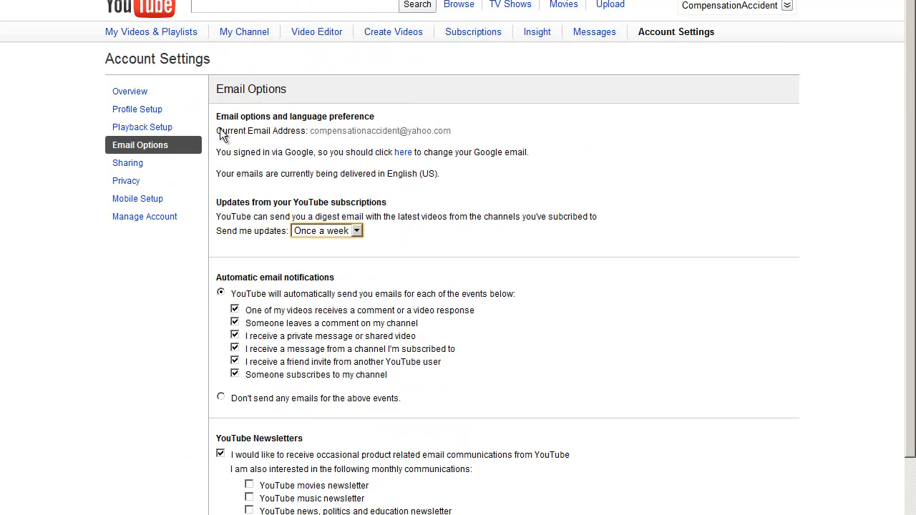
Open the Sharing settings and examine the Connected Accounts section, highlighting its heading and list of networks.
click(151, 163)
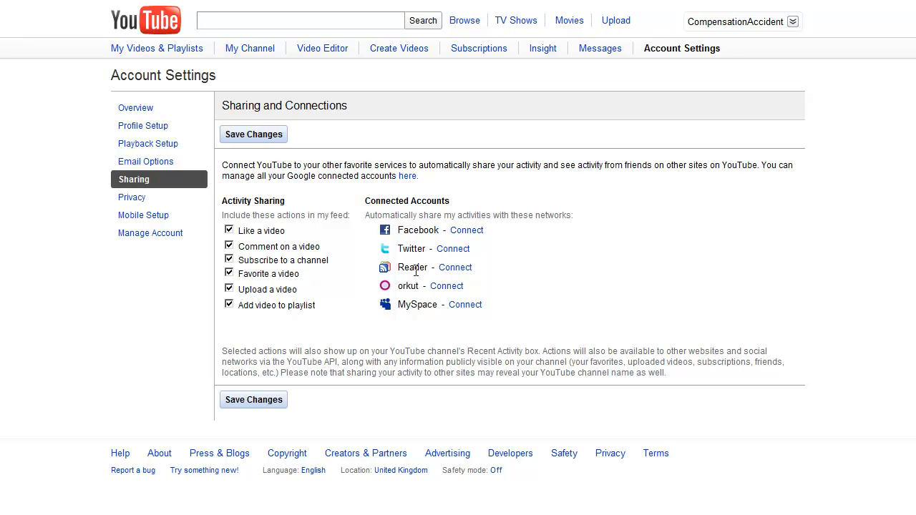
drag(427, 305, 418, 303)
click(660, 247)
drag(441, 234, 418, 249)
click(421, 305)
drag(364, 200, 450, 202)
drag(611, 310, 368, 198)
click(605, 280)
Go through the connectable networks from Facebook to MySpace, highlighting their names and clearing the selection without connecting any.
drag(438, 232, 432, 231)
click(424, 246)
double_click(423, 291)
click(430, 299)
double_click(405, 304)
click(572, 314)
drag(397, 230, 438, 309)
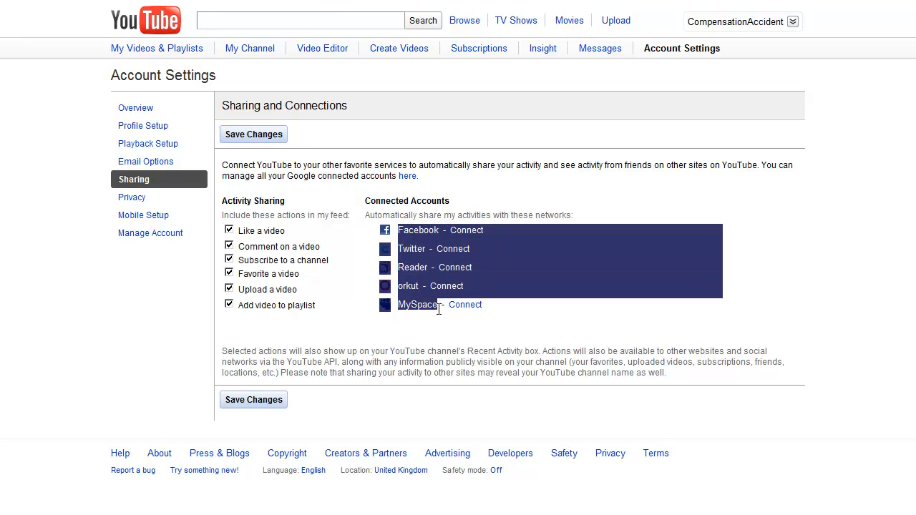
click(445, 320)
drag(398, 231, 447, 317)
click(444, 327)
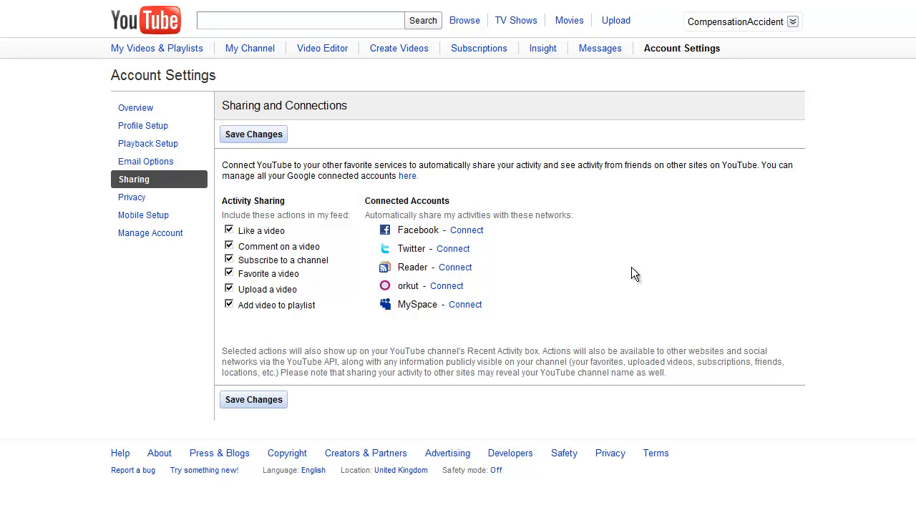
Open the Privacy settings and highlight the option that allows only friends to send messages or share videos.
click(133, 198)
scroll(466, 229, down, 3)
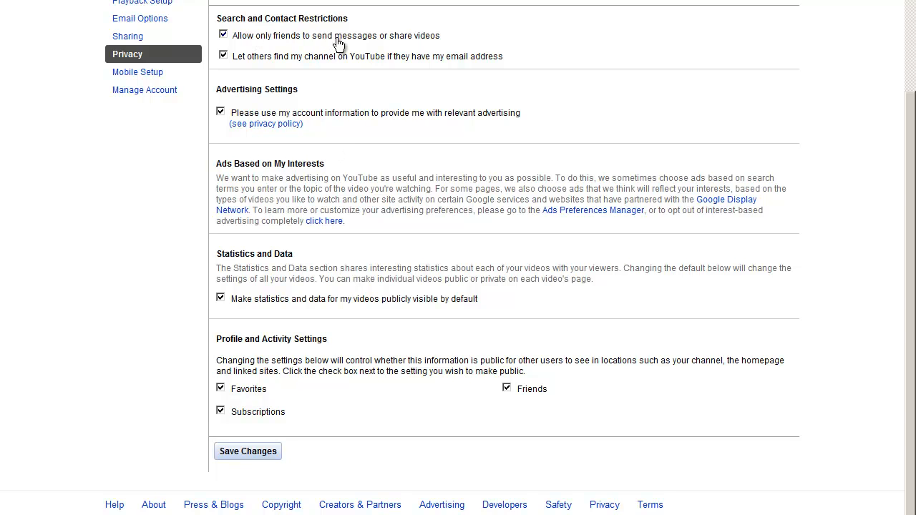
drag(448, 40, 235, 38)
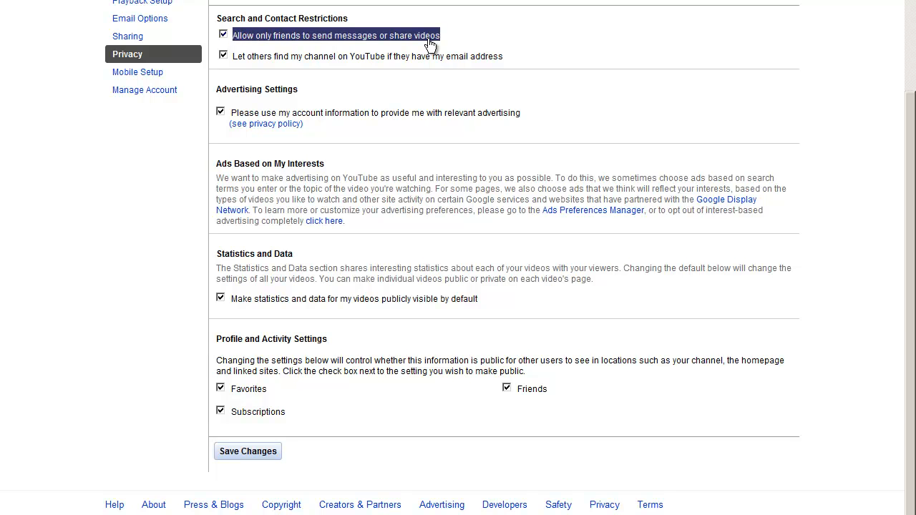
drag(452, 43, 237, 37)
Look through the advertising, statistics, and profile and activity settings on the Privacy page without changing them.
scroll(552, 116, down, 1)
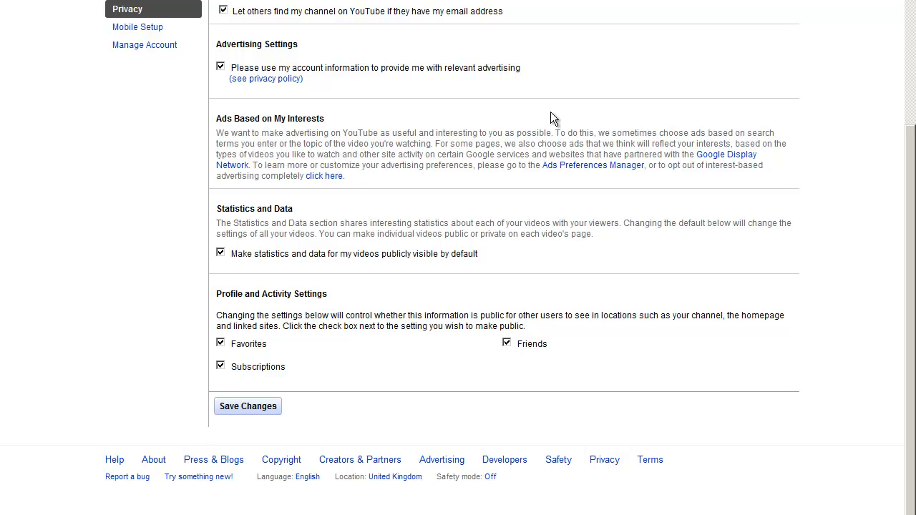
scroll(560, 131, up, 2)
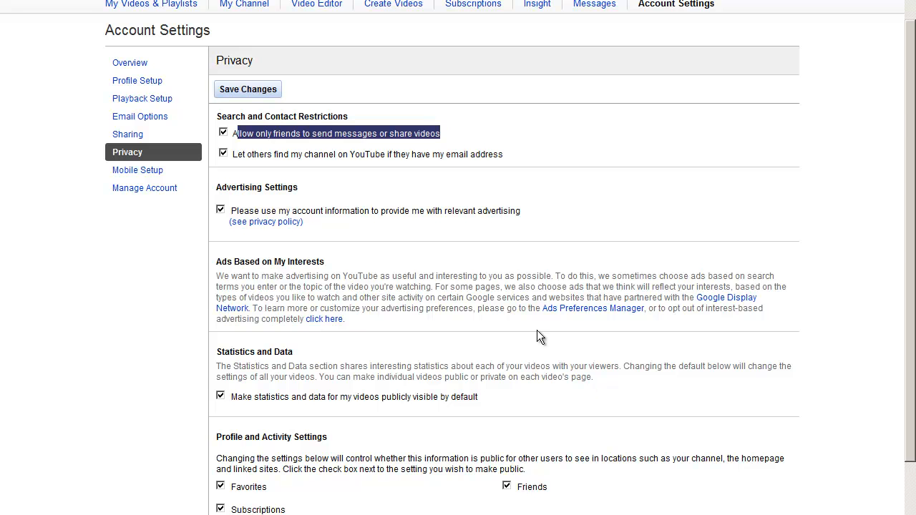
scroll(538, 332, down, 2)
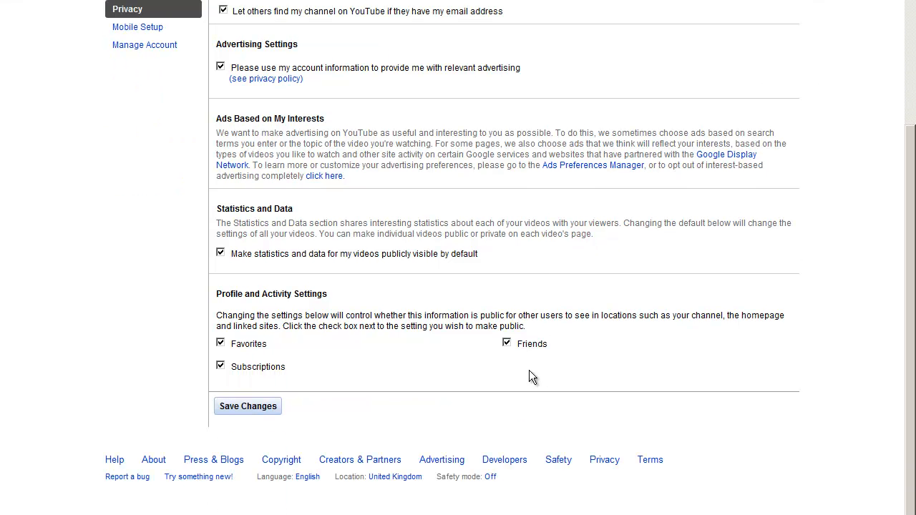
scroll(529, 370, up, 3)
scroll(529, 370, down, 3)
scroll(529, 377, up, 3)
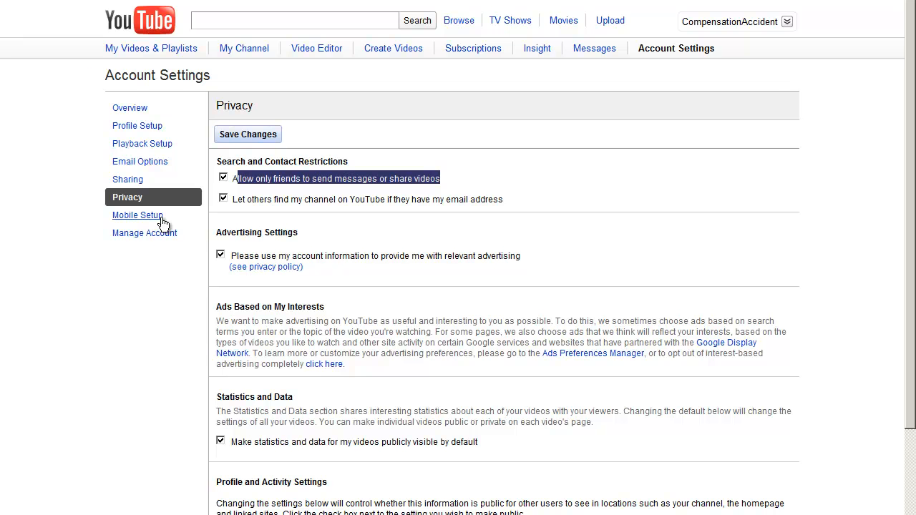
scroll(429, 286, down, 3)
scroll(286, 229, up, 3)
Open Mobile Setup and highlight the account's unique e-mail address for uploading videos from a phone.
click(143, 226)
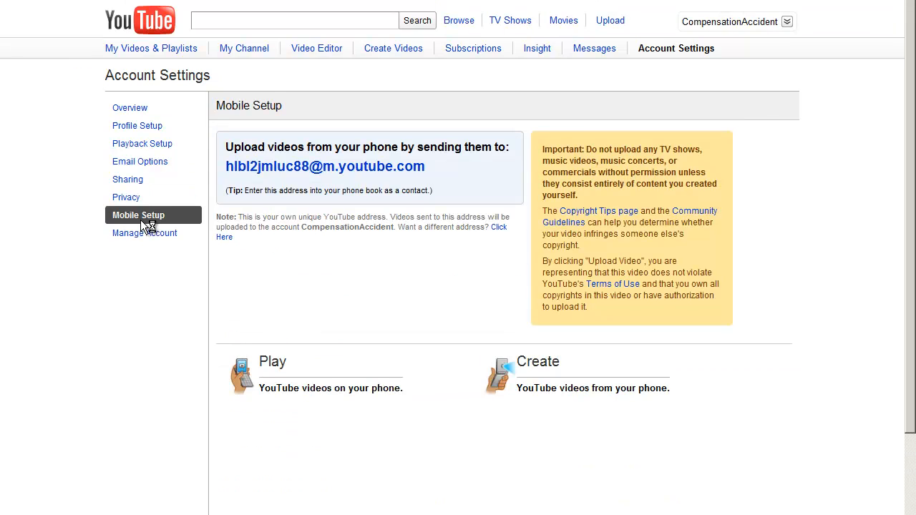
scroll(141, 126, down, 2)
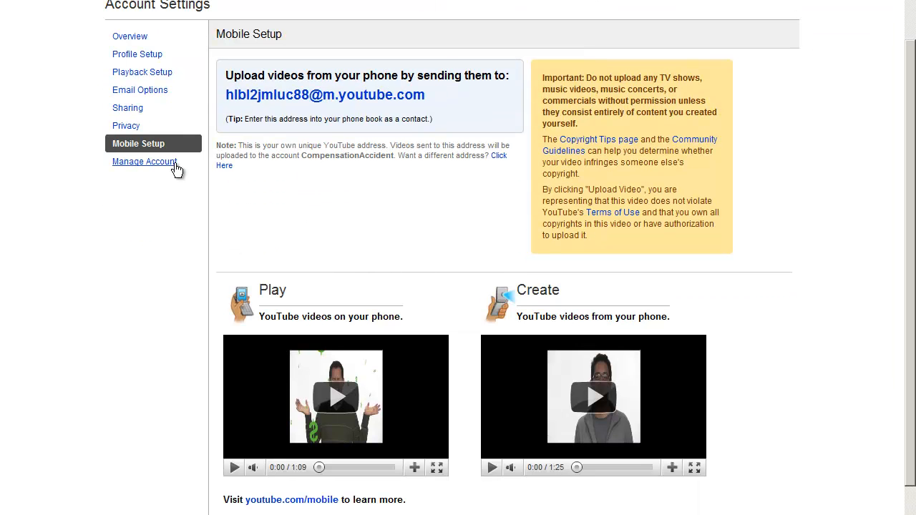
drag(430, 95, 223, 97)
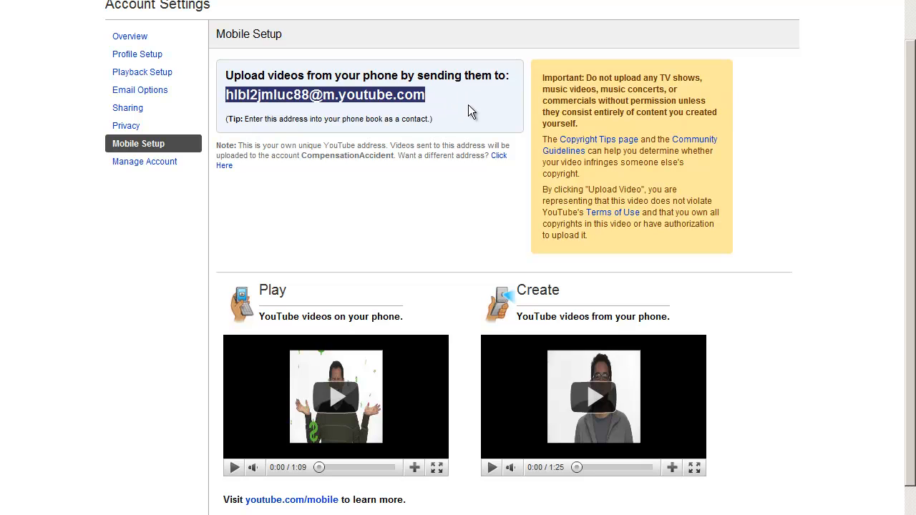
click(468, 203)
drag(485, 101, 224, 96)
click(458, 96)
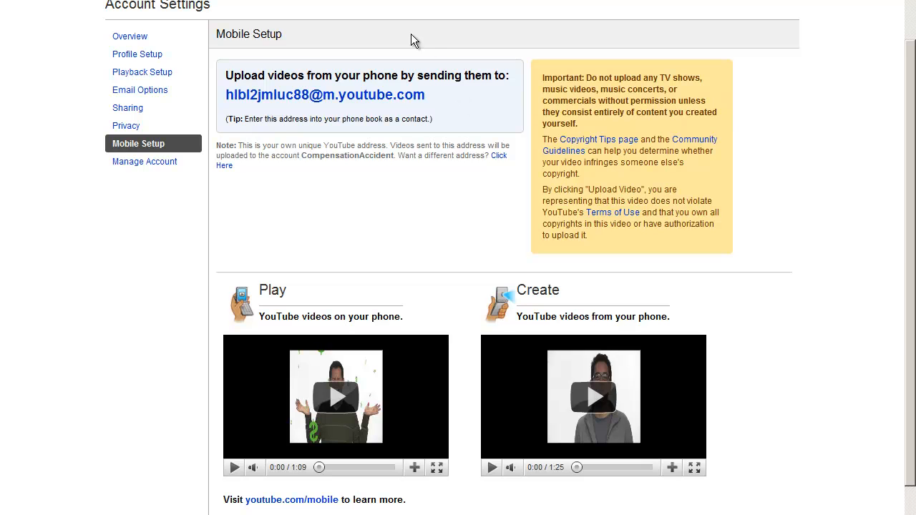
drag(437, 93, 225, 94)
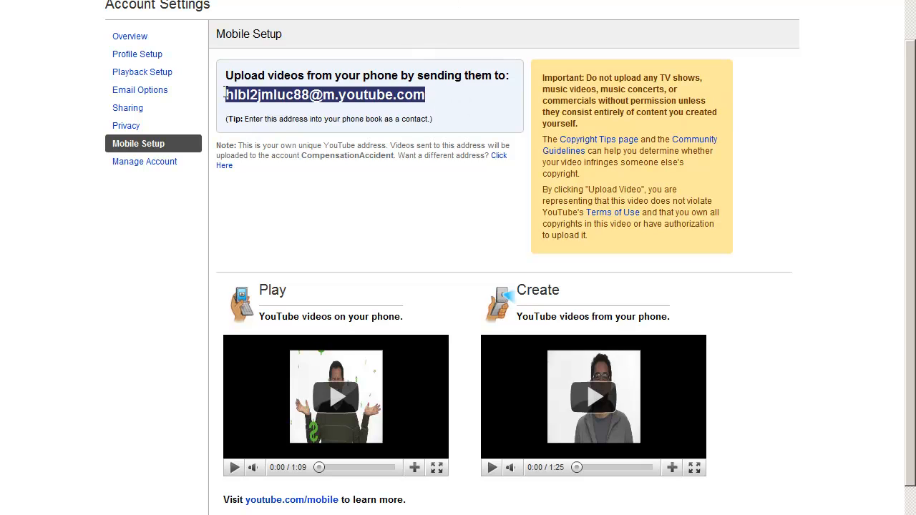
Open the Manage Account settings, highlight the Community Guidelines account status, and look over the copyright, password and account closure sections.
click(451, 104)
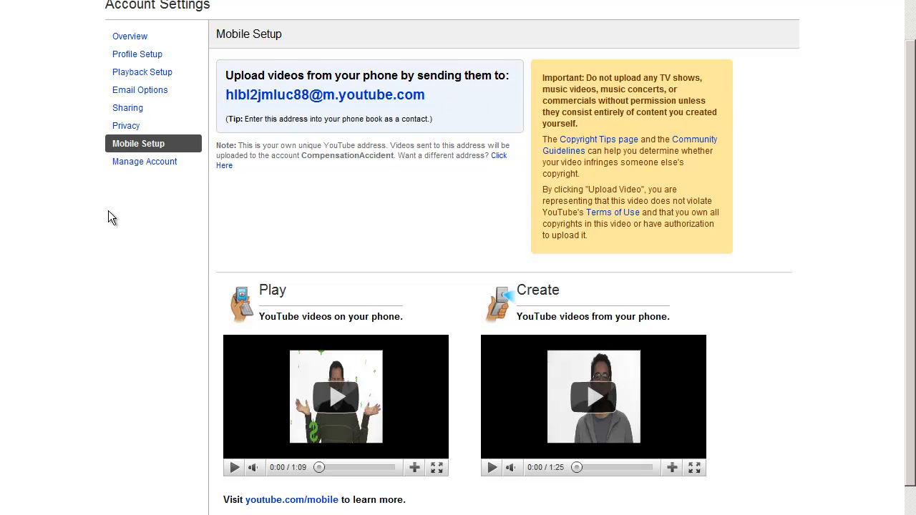
click(144, 162)
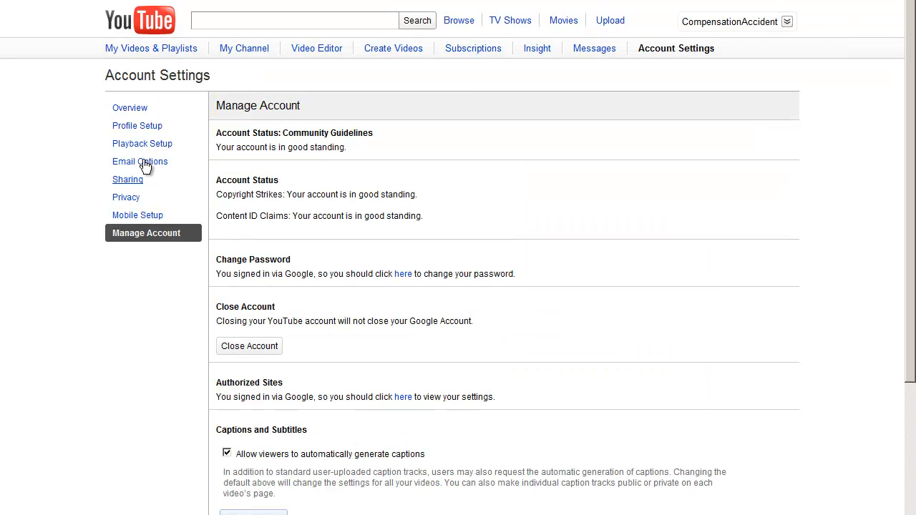
scroll(384, 243, down, 5)
scroll(385, 239, up, 3)
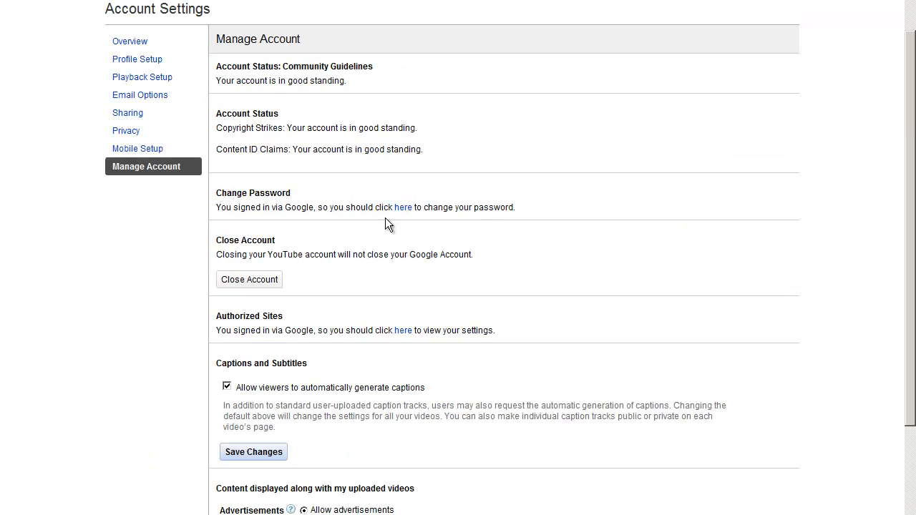
drag(291, 81, 363, 83)
scroll(411, 234, down, 1)
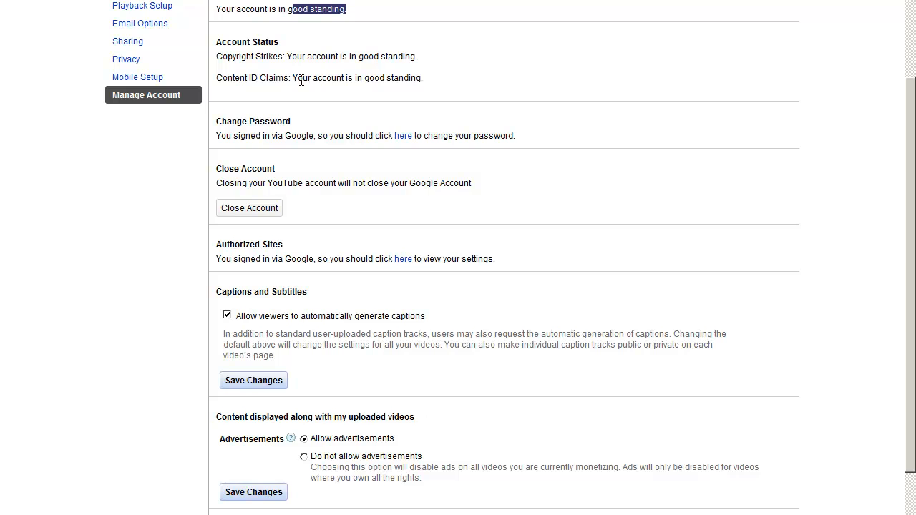
scroll(300, 157, down, 1)
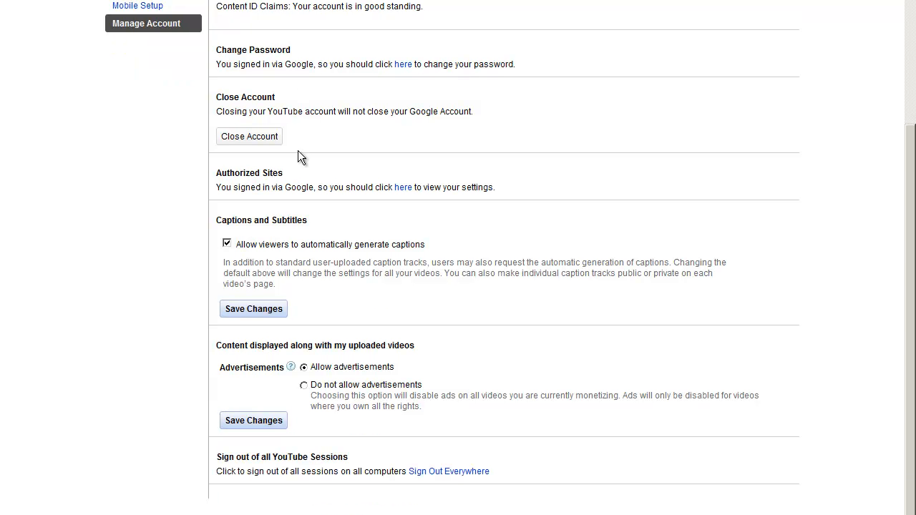
scroll(297, 151, down, 1)
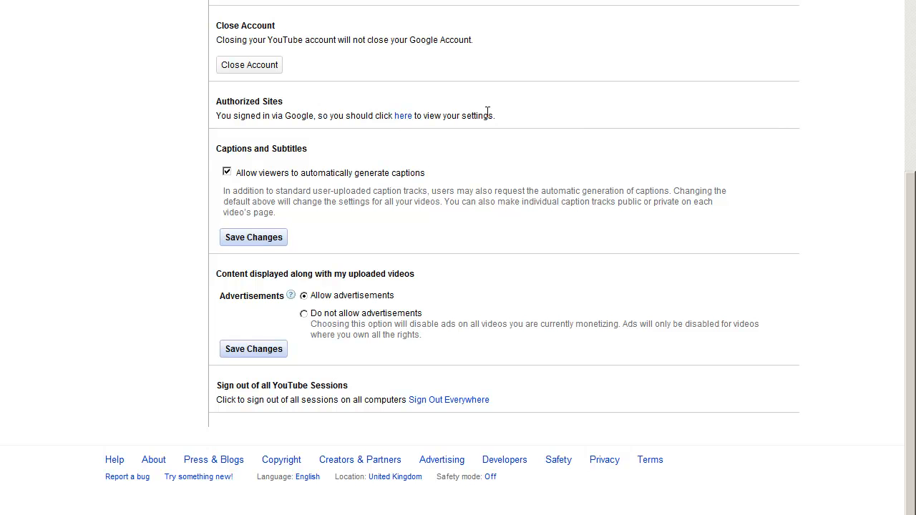
Open the Authorized Sites settings link separately and highlight the option to allow advertisements with uploaded videos, without changing it.
right_click(399, 116)
click(439, 123)
drag(394, 295, 337, 298)
click(428, 294)
Review the Manage Account page from the account status sections through captions, advertisements and signing out of all sessions.
scroll(433, 370, up, 3)
scroll(430, 366, down, 3)
scroll(431, 366, up, 4)
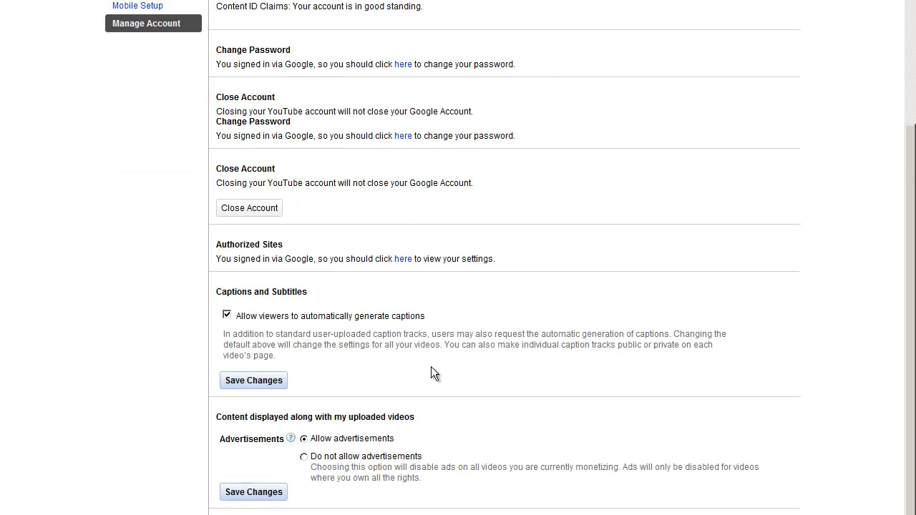
scroll(431, 367, down, 2)
scroll(431, 367, up, 3)
scroll(430, 367, down, 5)
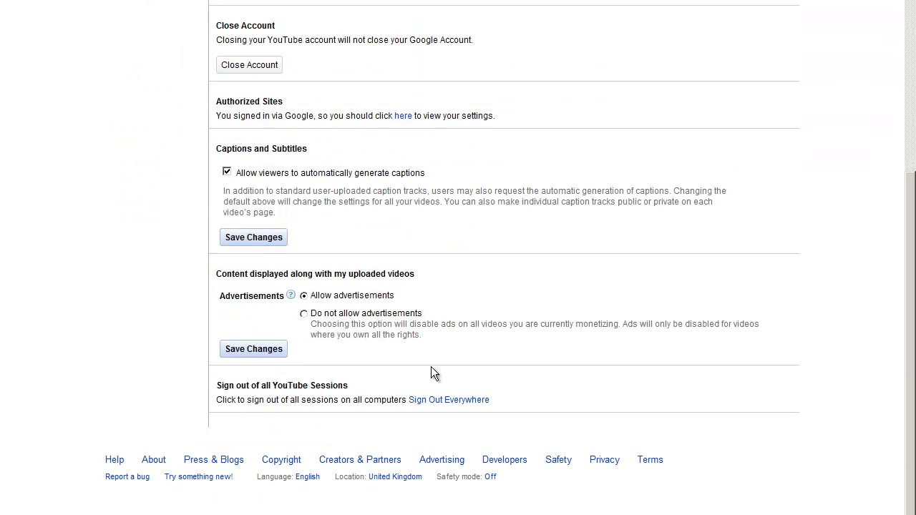
scroll(432, 368, up, 4)
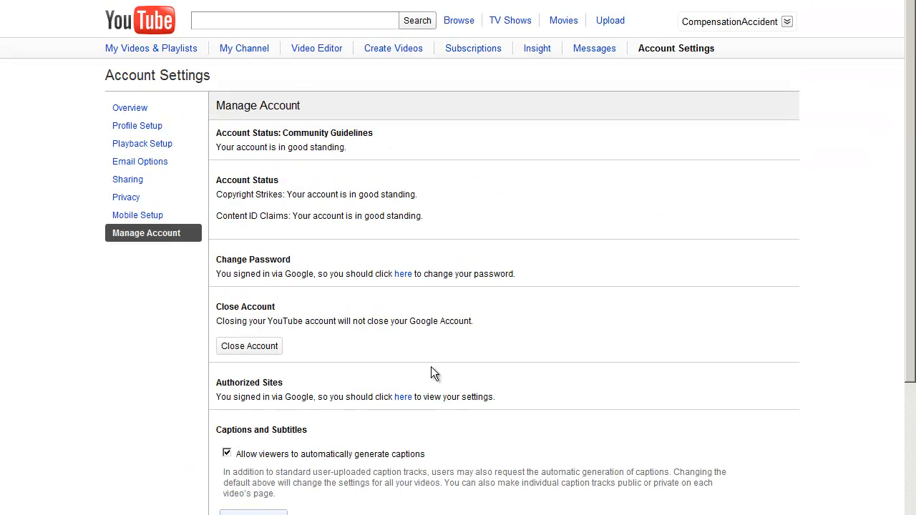
scroll(431, 372, down, 3)
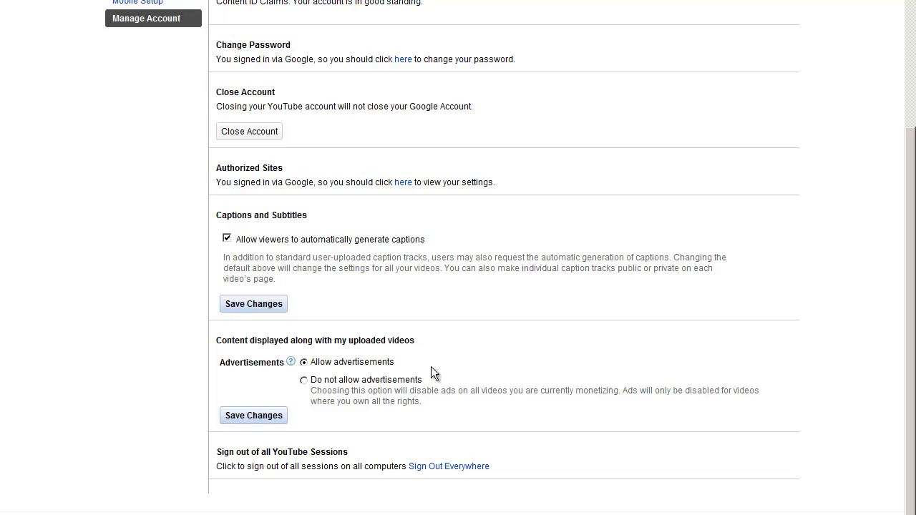
scroll(431, 372, up, 3)
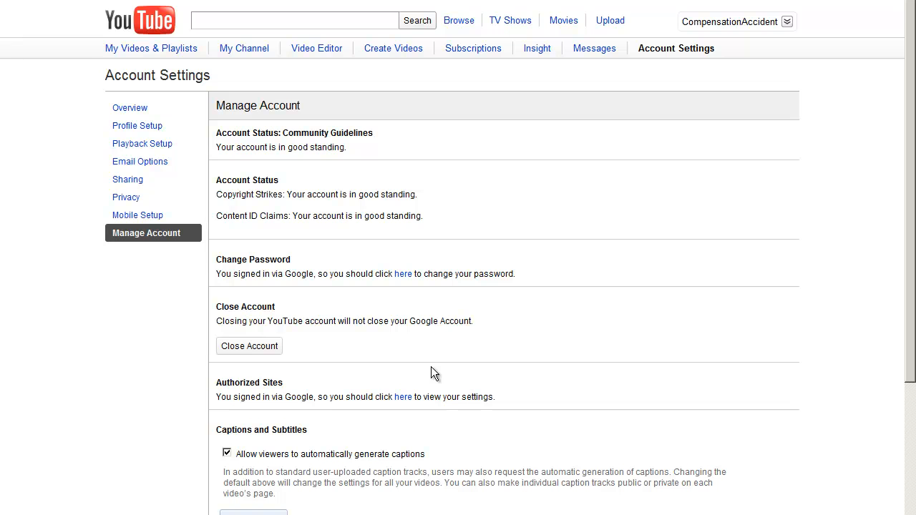
scroll(537, 210, down, 5)
scroll(536, 210, up, 5)
Open the Subscriptions page and look over the recommended channels.
click(479, 52)
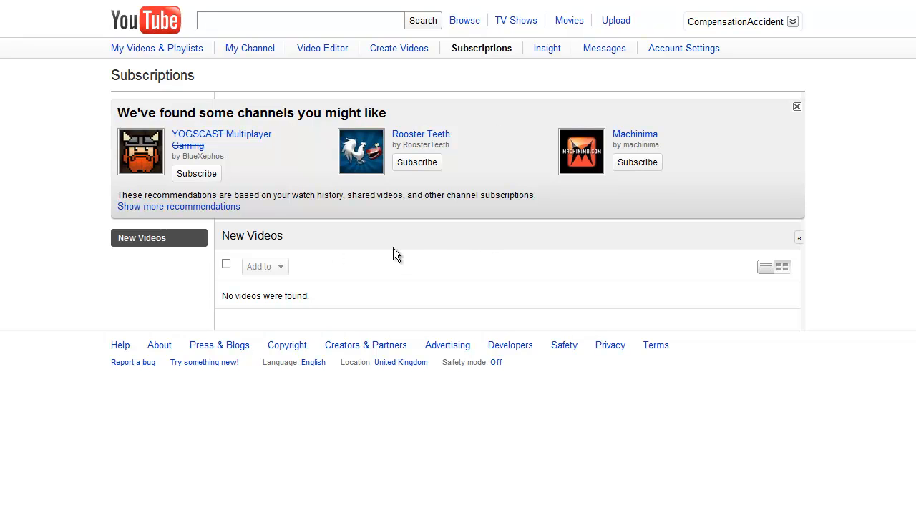
mouse_move(452, 138)
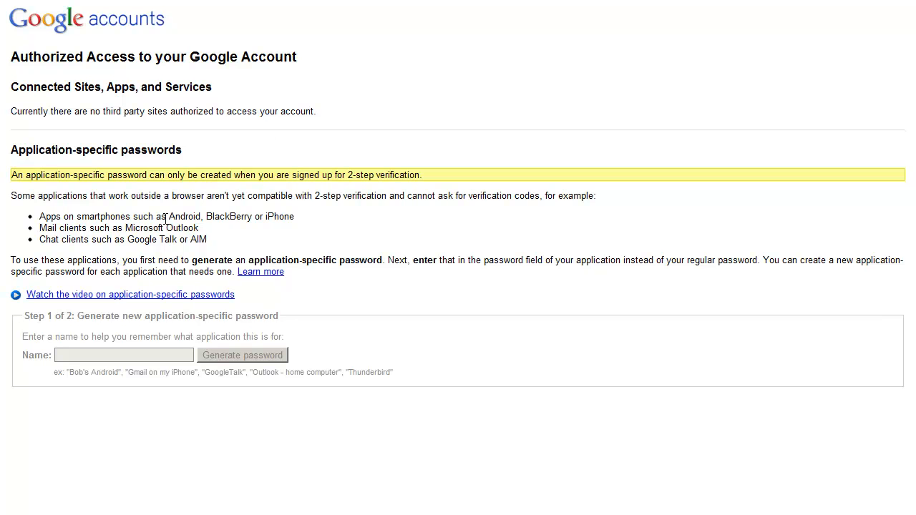
On the Google authorized access page, highlight the smartphone and mail client examples and the 2-step verification notice, then clear the selection.
drag(167, 217, 236, 217)
drag(153, 229, 182, 229)
drag(368, 177, 401, 178)
click(441, 340)
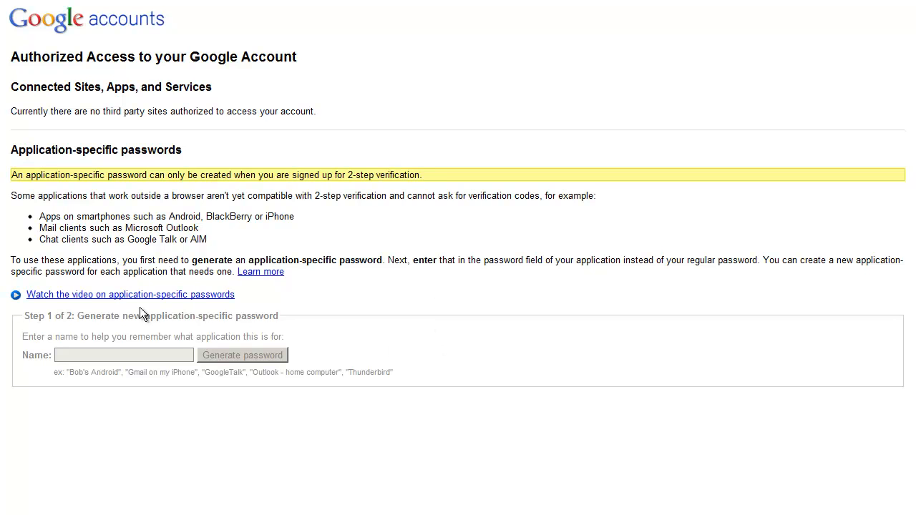